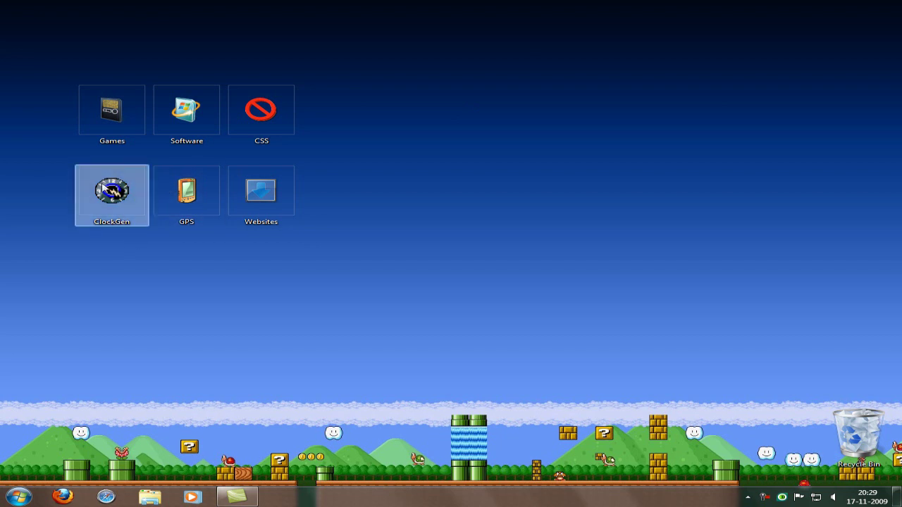
Launch ClockGen to view its PLL clock readings, close it, and start Firefox
double_click(115, 188)
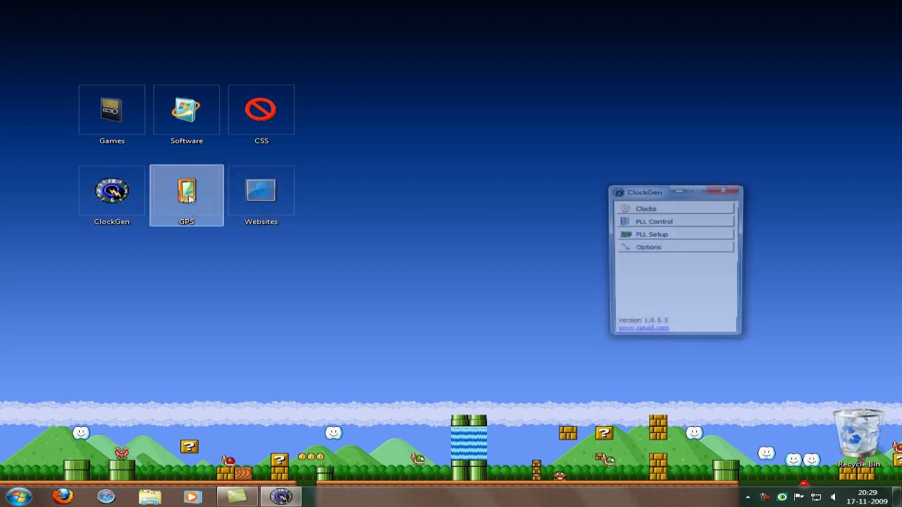
left_click(717, 221)
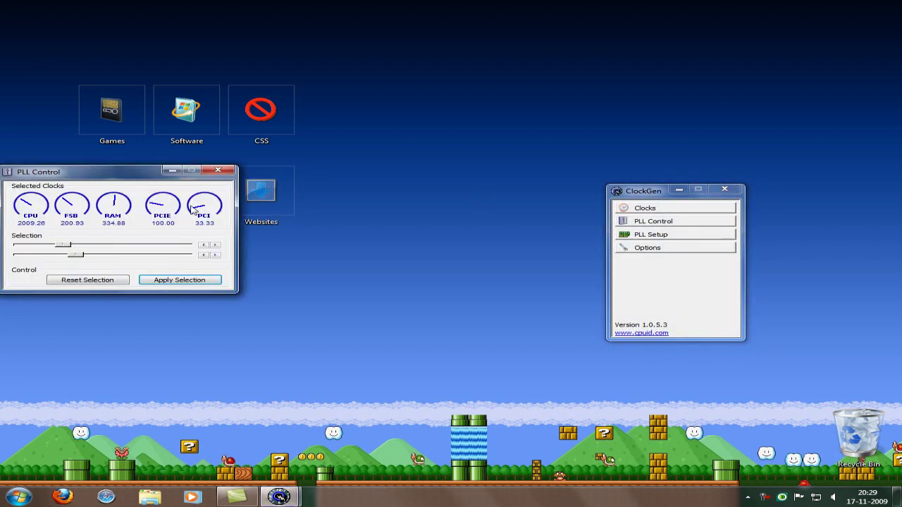
left_click(229, 173)
left_click(725, 189)
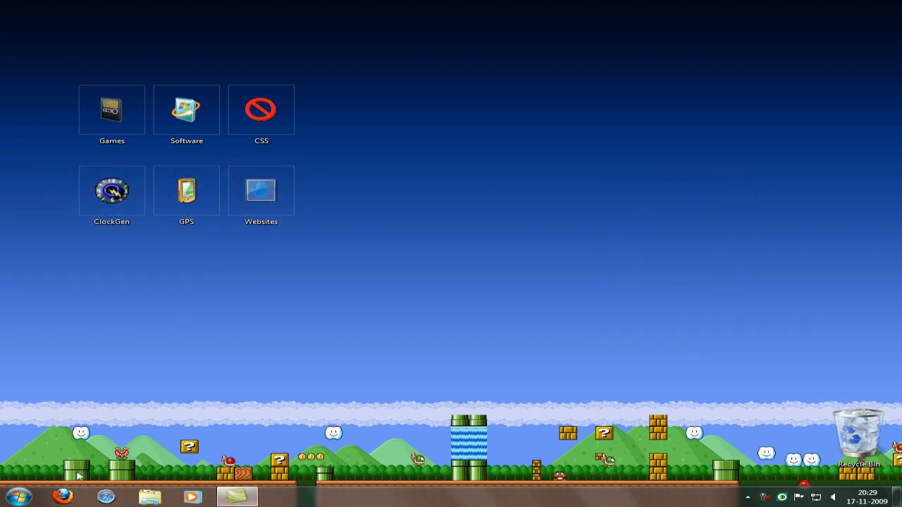
left_click(63, 497)
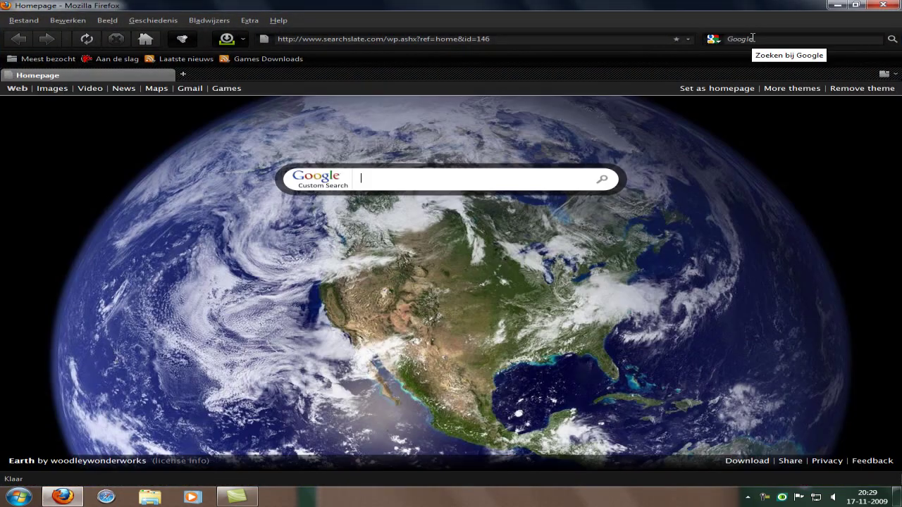
Search for googloe.nl from the toolbar search box, then go back to the homepage
left_click(753, 39)
type("googl")
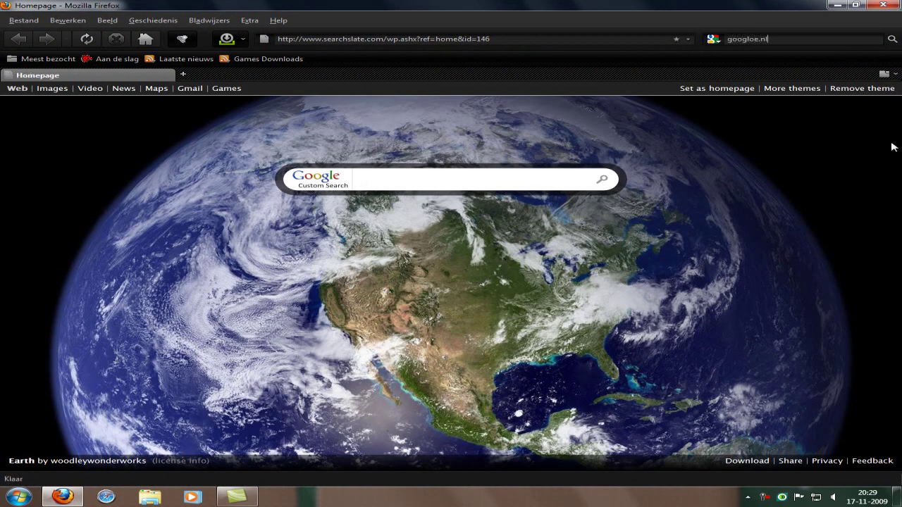
type("oe.nl")
key("Return")
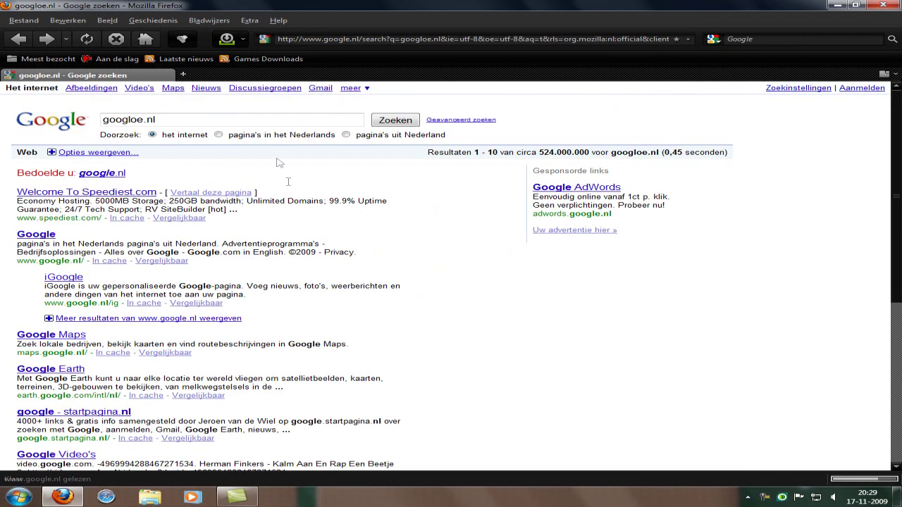
key("alt+Left")
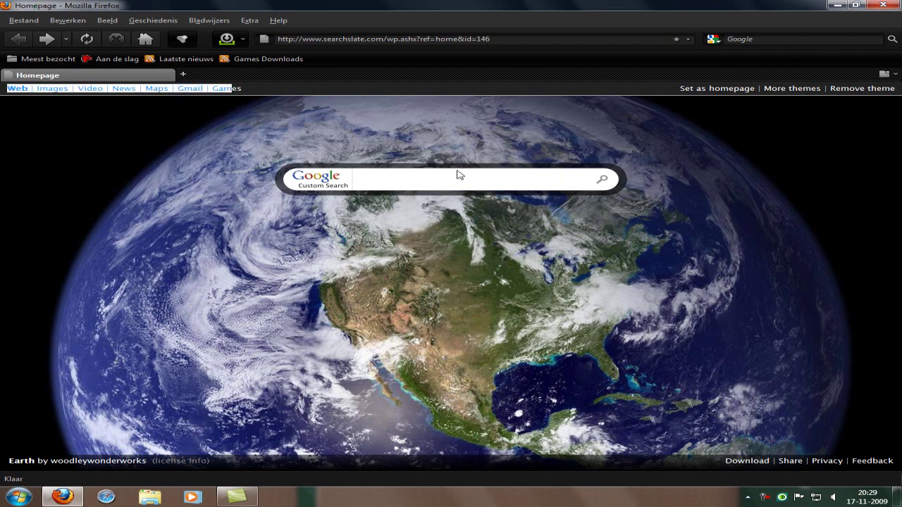
Run a web search for 'download clockgen'
left_click(753, 37)
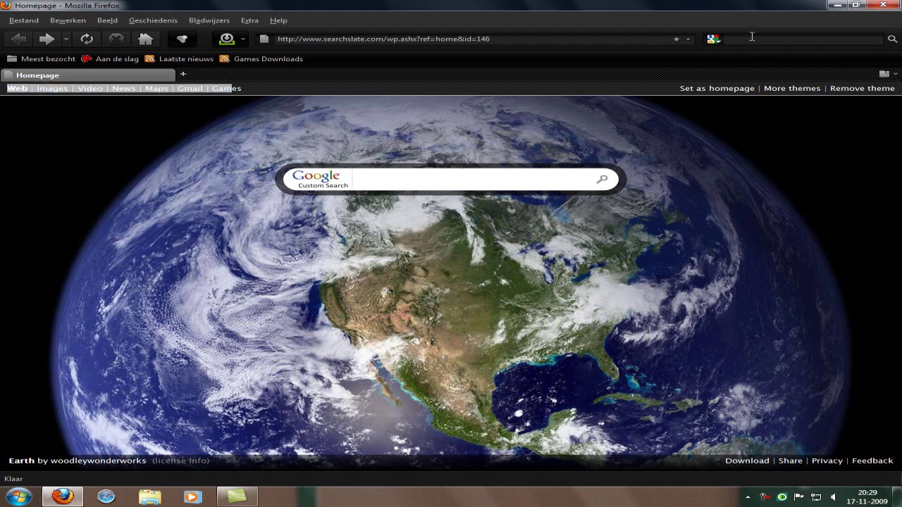
type("download clockgen")
key("Return")
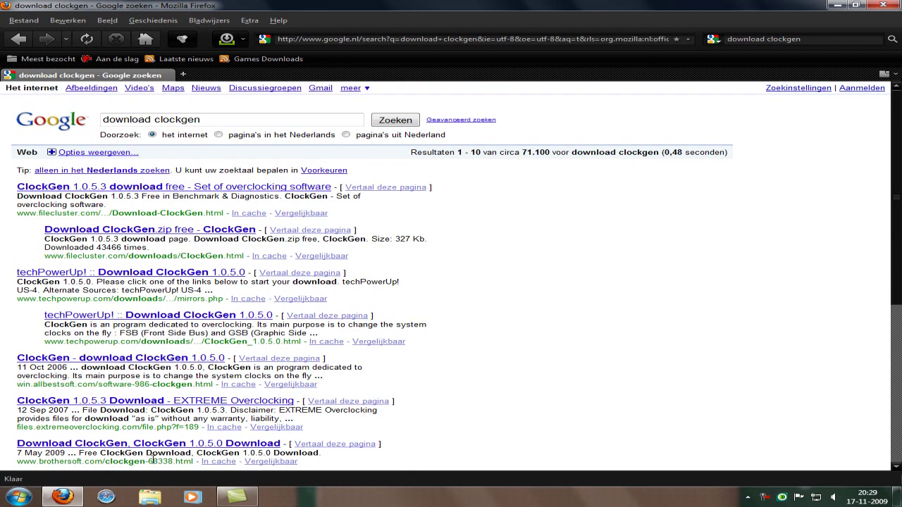
Scroll the results and open the 'techPowerUp! :: Download ClockGen 1.0.5.0' result
scroll(169, 437, "down", 2)
scroll(180, 401, "up", 2)
left_click_drag(16, 298, 176, 299)
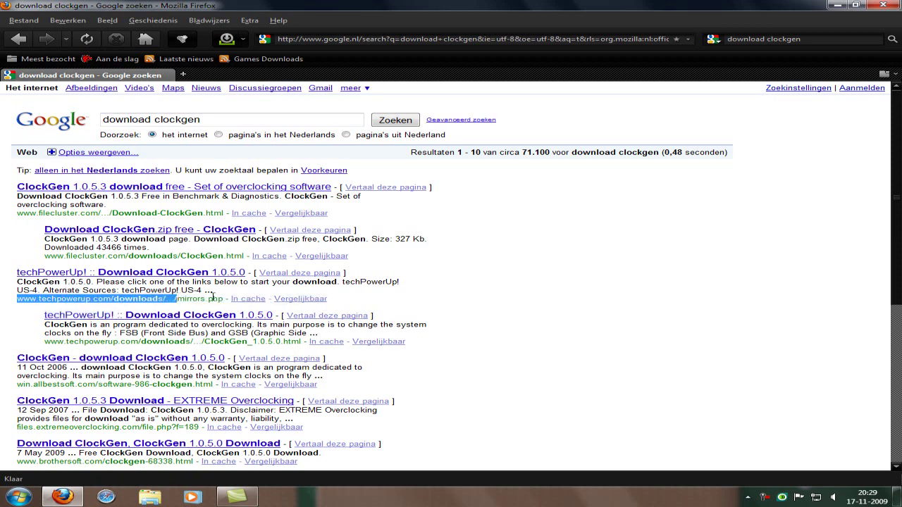
left_click(213, 299)
left_click_drag(7, 276, 133, 276)
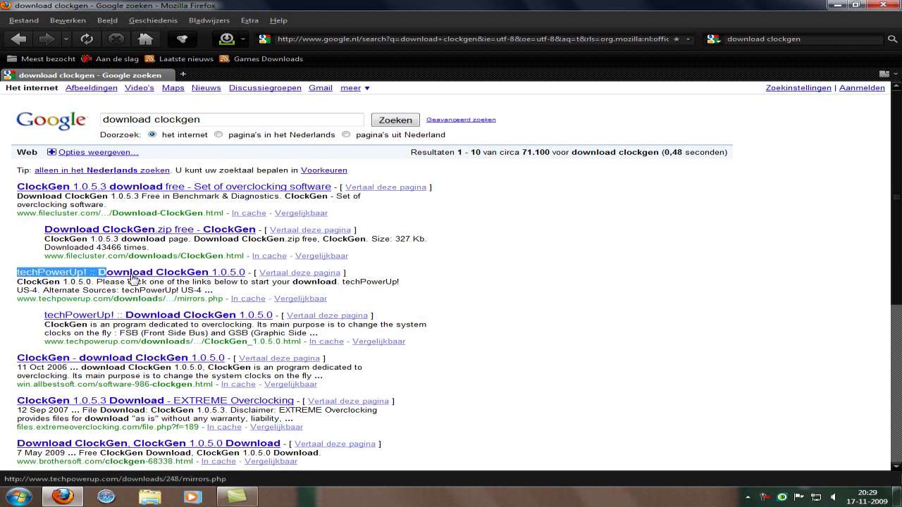
left_click(133, 278)
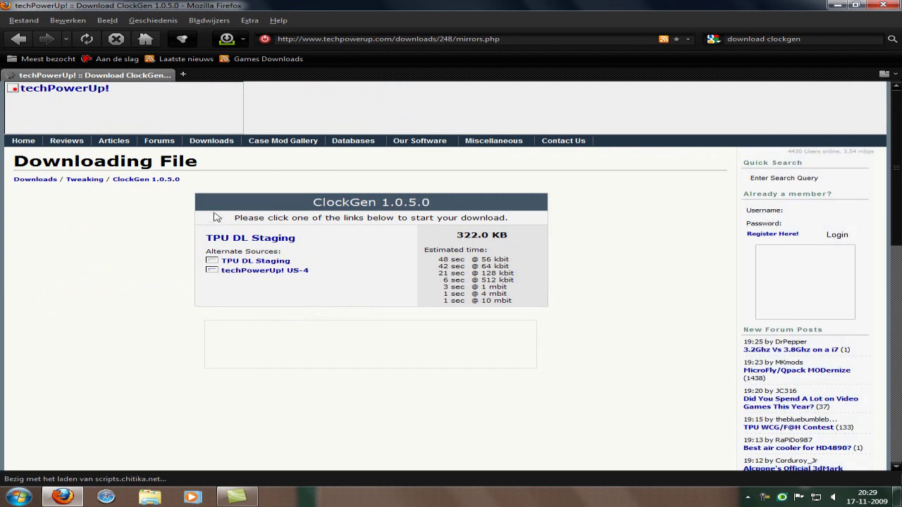
left_click_drag(509, 218, 286, 218)
left_click(265, 217)
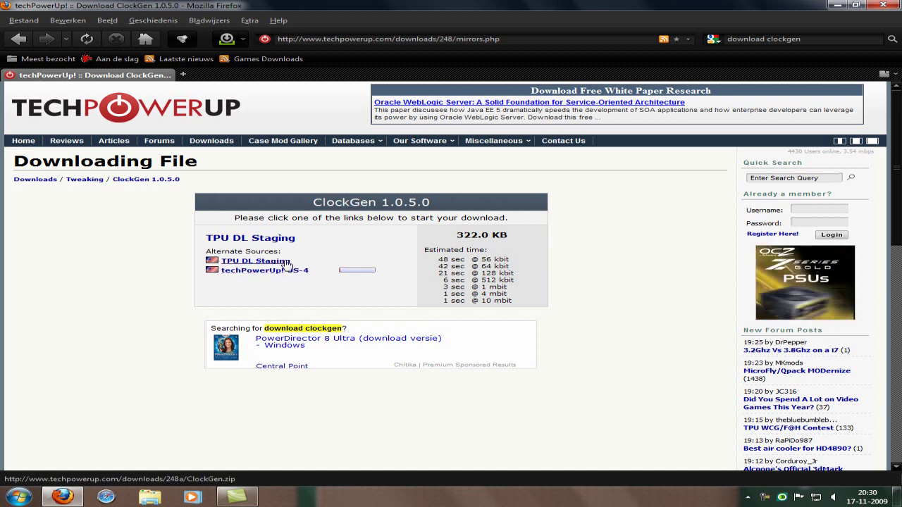
left_click(271, 264)
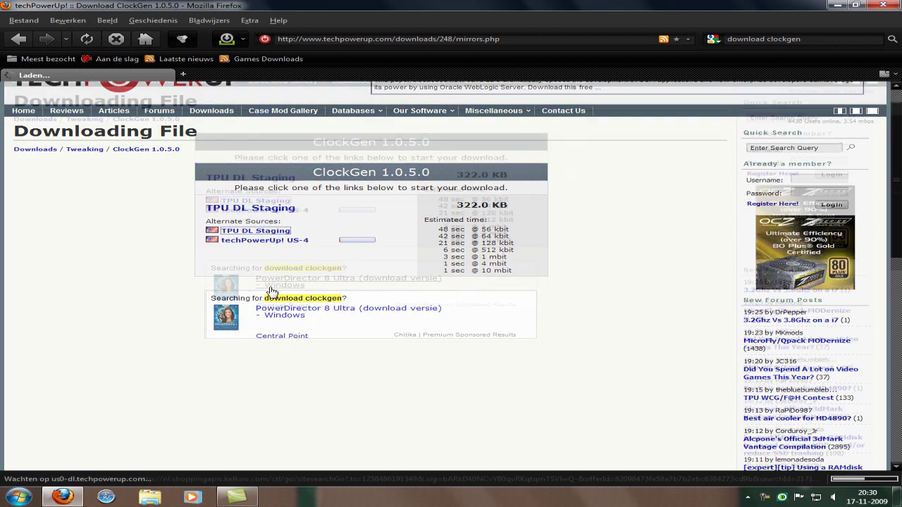
left_click(263, 272)
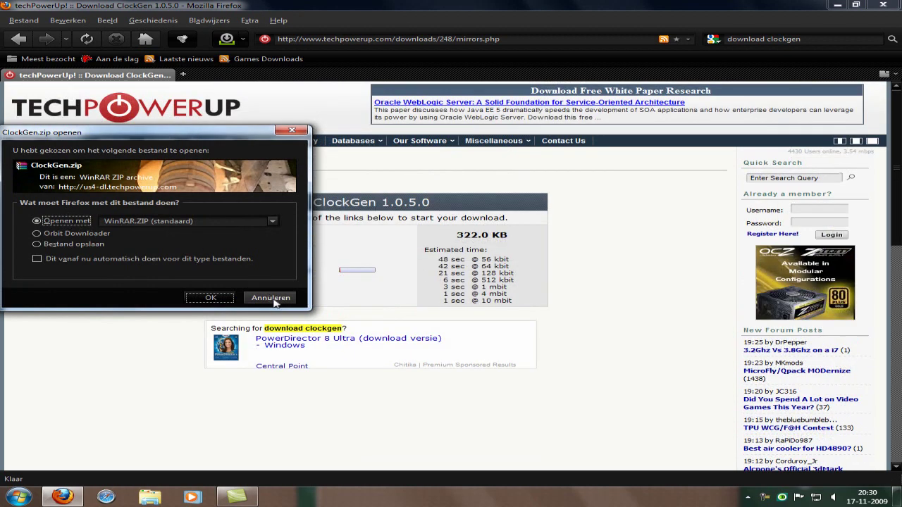
left_click(269, 297)
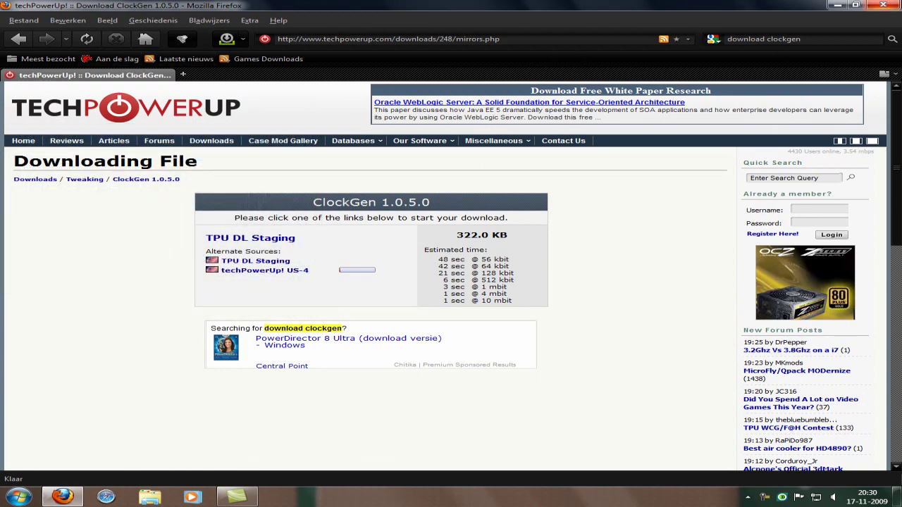
left_click(883, 5)
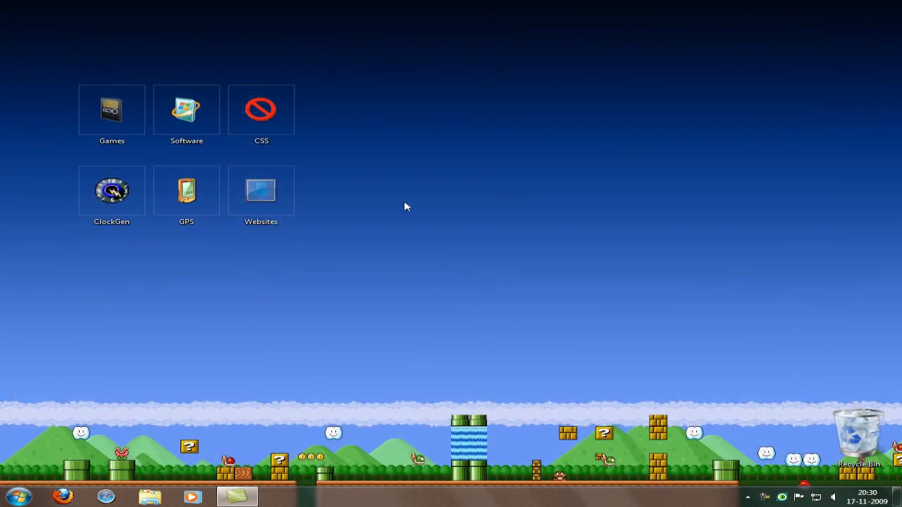
Relaunch ClockGen and centre its PLL Control panel showing CPU 2009.26 and FSB 200.93
mouse_move(112, 190)
left_mouse_down()
mouse_move(187, 279)
mouse_move(117, 201)
left_mouse_up()
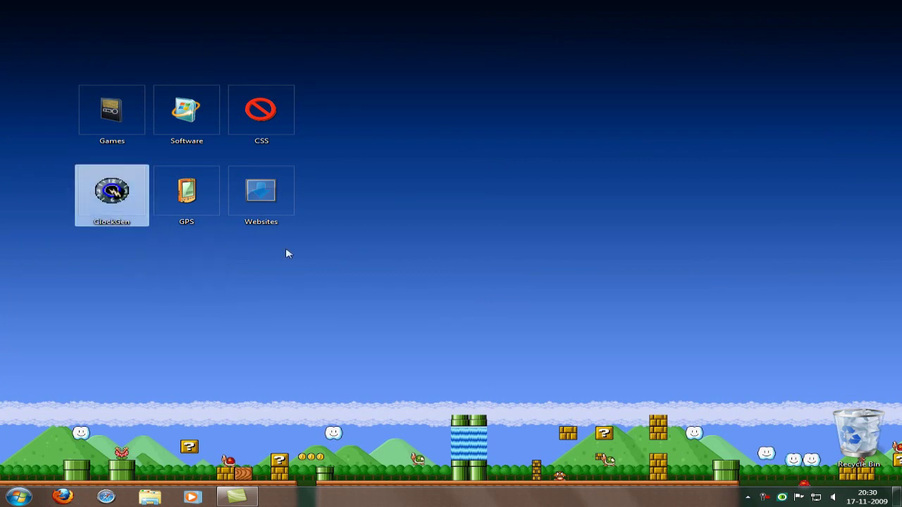
left_click(360, 264)
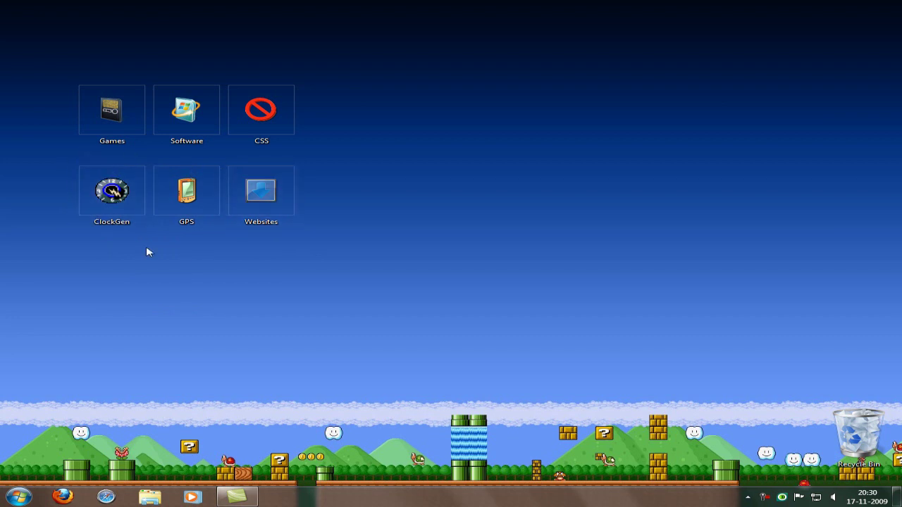
left_click(131, 199)
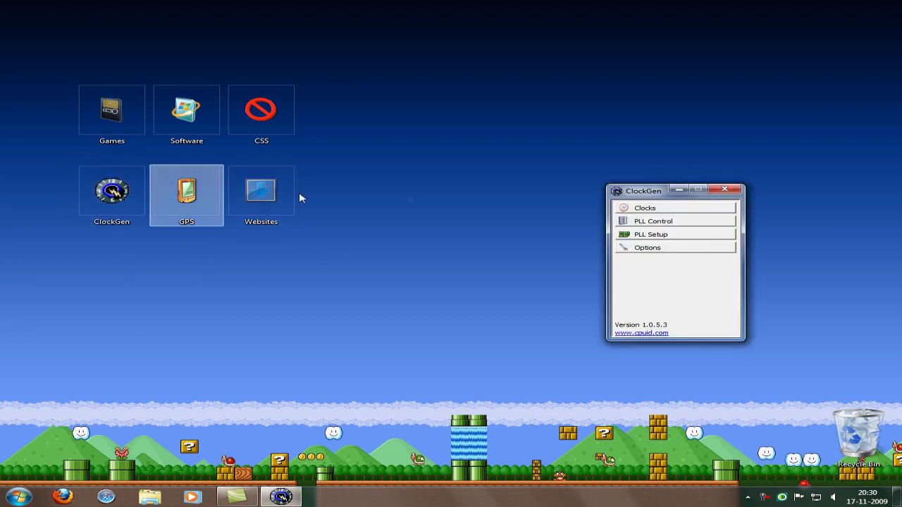
left_click(672, 228)
left_click_drag(78, 189, 307, 248)
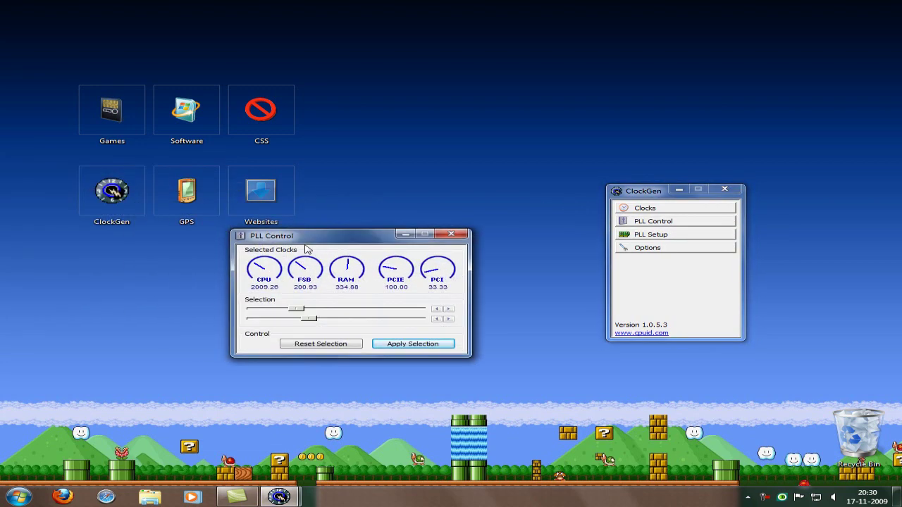
left_click(331, 349)
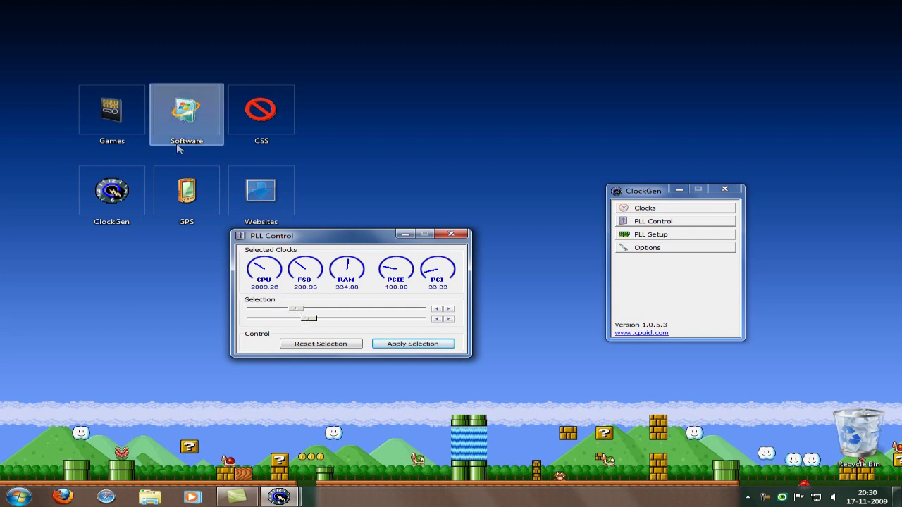
Launch EVEREST Corporate Edition from the Software folder and move the PLL panel aside
double_click(182, 115)
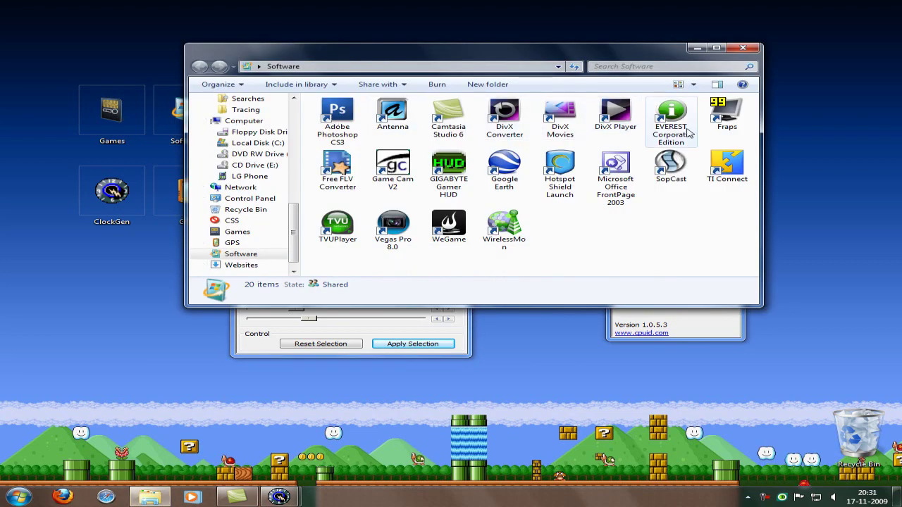
double_click(689, 133)
left_click(743, 47)
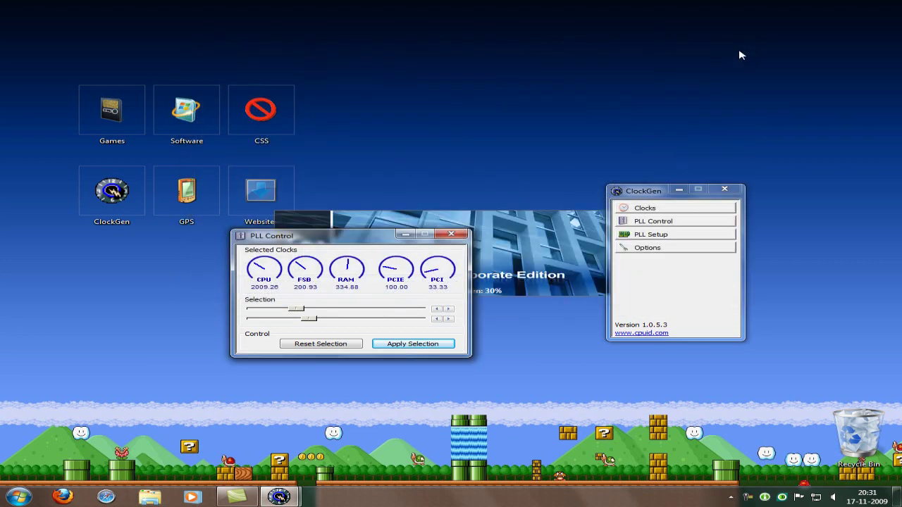
left_click_drag(359, 238, 213, 327)
left_click_drag(647, 198, 728, 254)
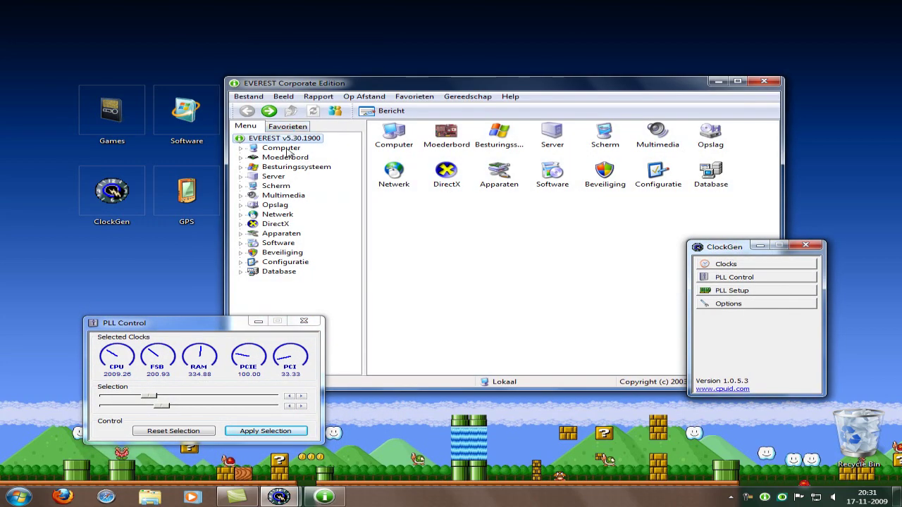
Show EVEREST's Sensors page and check the CPU core temperatures of 31 °C and 33 °C
double_click(285, 149)
left_click(290, 215)
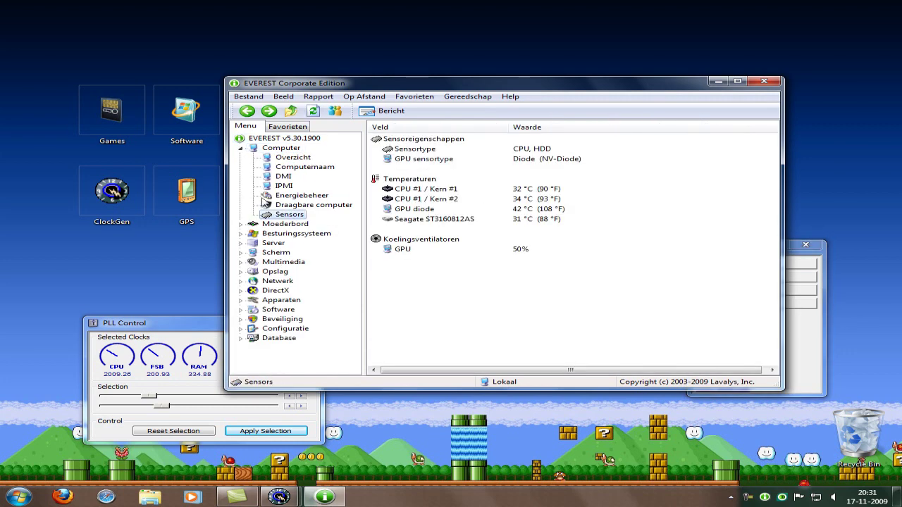
left_click(528, 193)
left_click(527, 201)
left_click(527, 192)
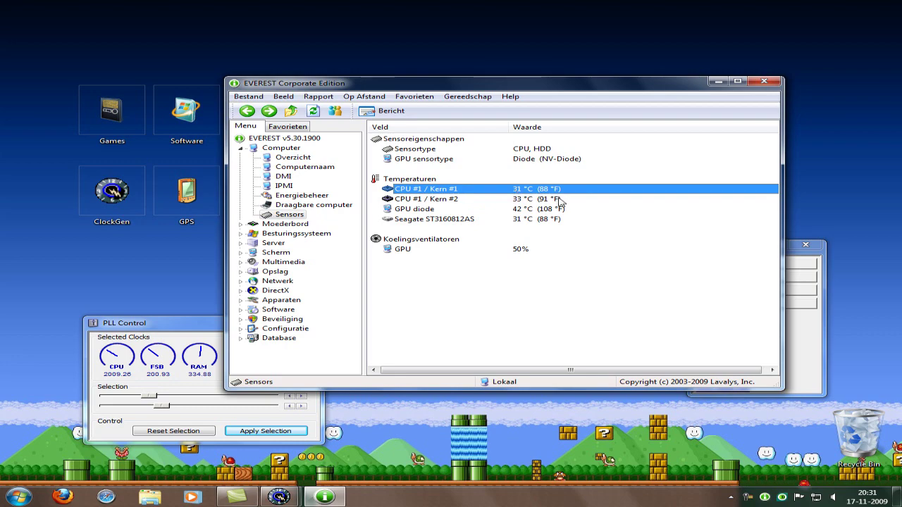
left_click(559, 200)
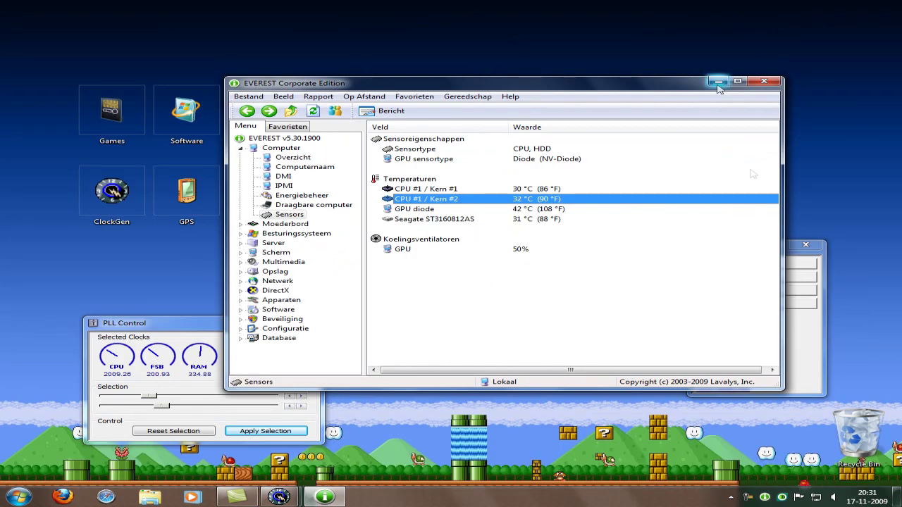
left_click(807, 351)
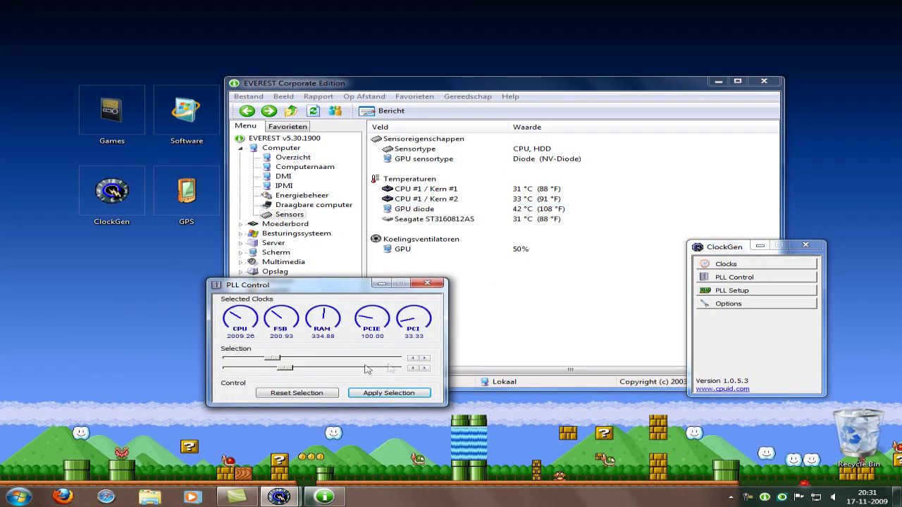
Raise the FSB to about 217 MHz and apply the new clocks
left_click(425, 358)
left_click_drag(275, 361, 282, 361)
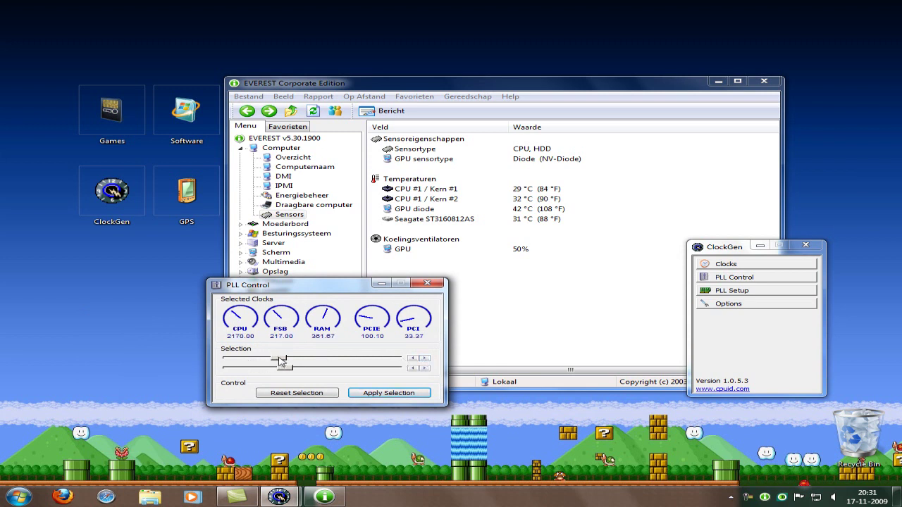
left_click(374, 393)
Push the FSB to 240.75 (CPU 2407.49), nudge PCIE to 102.57, and apply
left_click_drag(283, 360, 285, 360)
left_click_drag(286, 359, 291, 362)
left_click(413, 359)
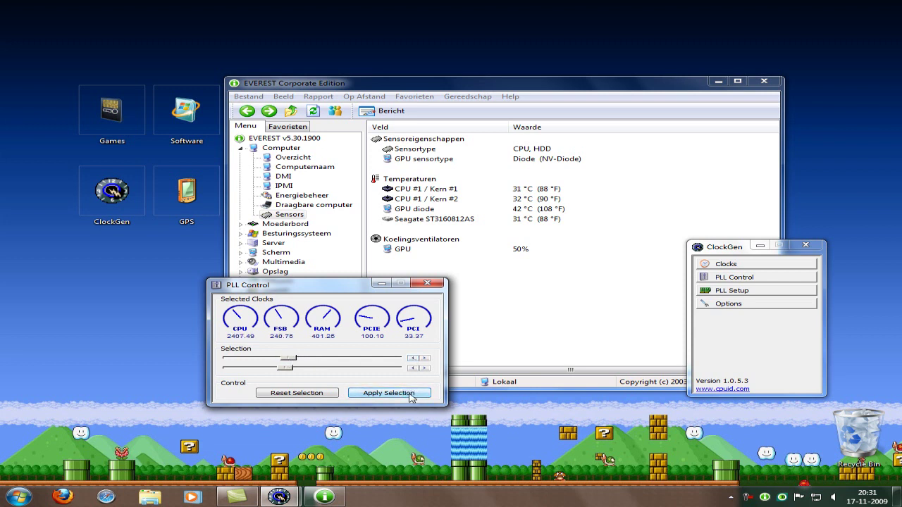
left_click_drag(285, 370, 290, 372)
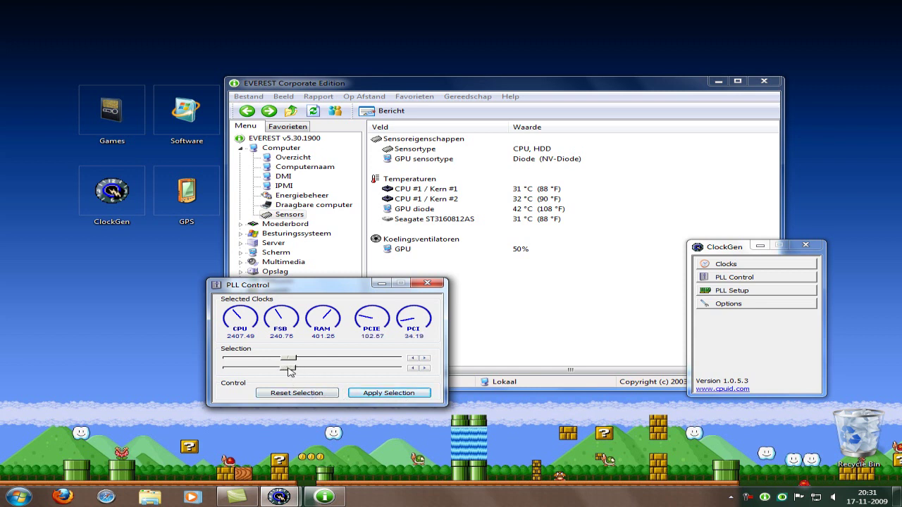
left_click(380, 396)
Test single-step FSB changes and settle back at 240.75 MHz
left_click(425, 358)
left_click(413, 358)
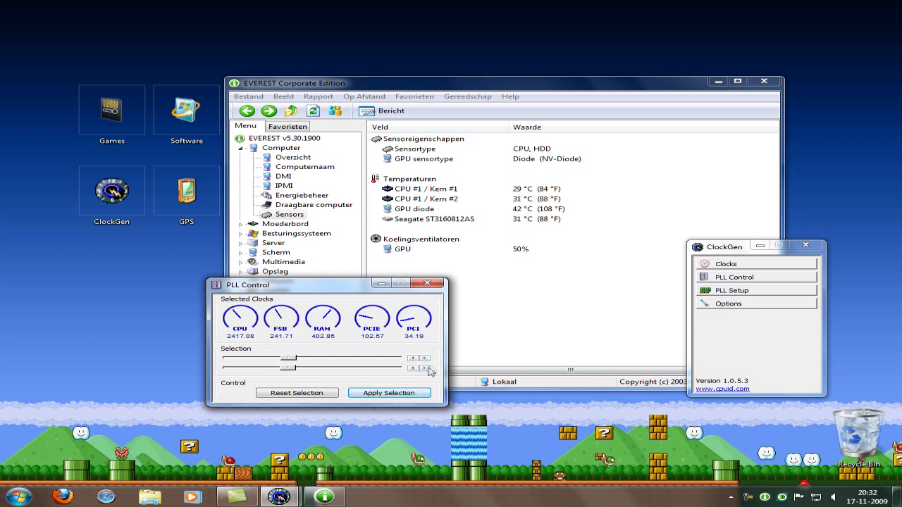
left_click(426, 359)
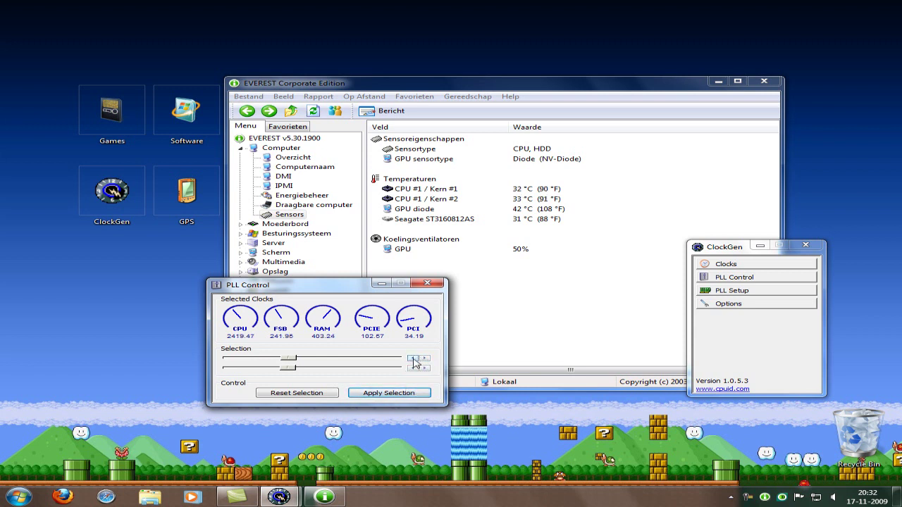
left_click(414, 359)
left_click(414, 358)
Close PLL Control and minimize ClockGen, bringing EVEREST's sensor page to the front
left_click(427, 283)
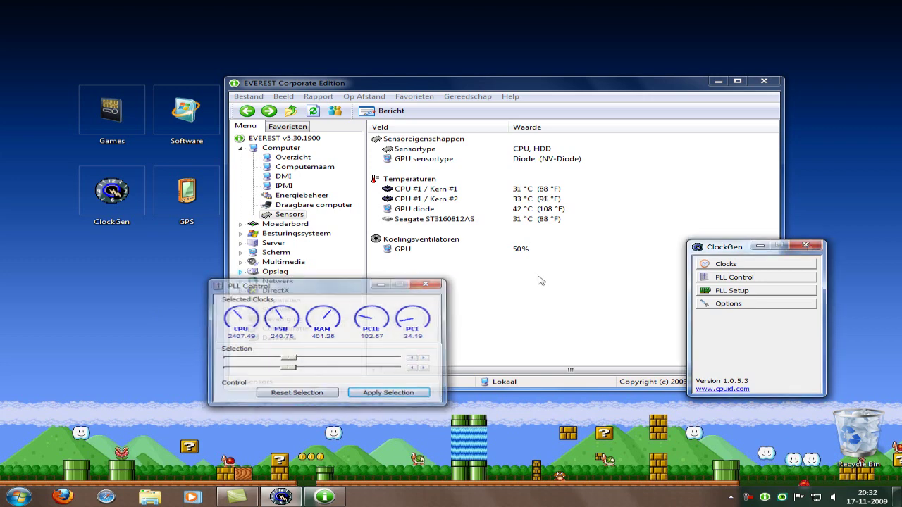
left_click(761, 246)
left_click(416, 138)
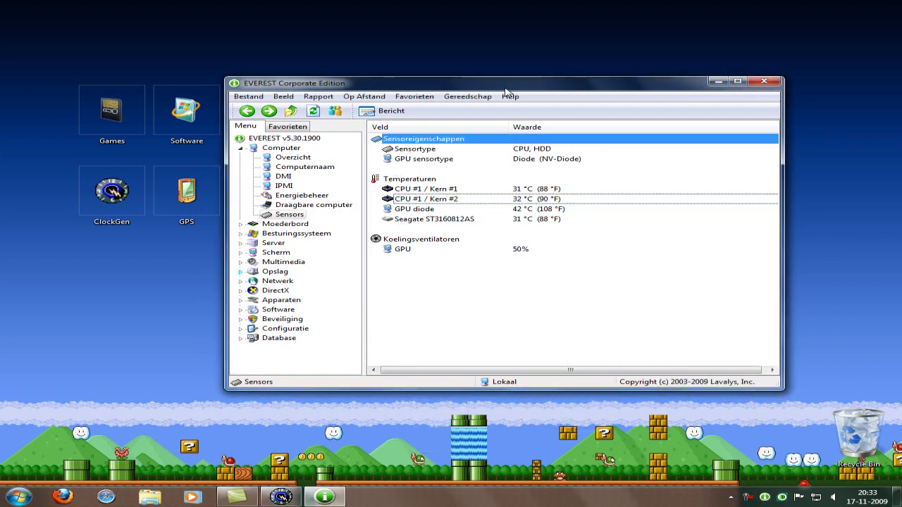
Move EVEREST aside, open the Software folder, start GIGABYTE Gamer HUD and close the folder
left_click_drag(379, 89, 467, 47)
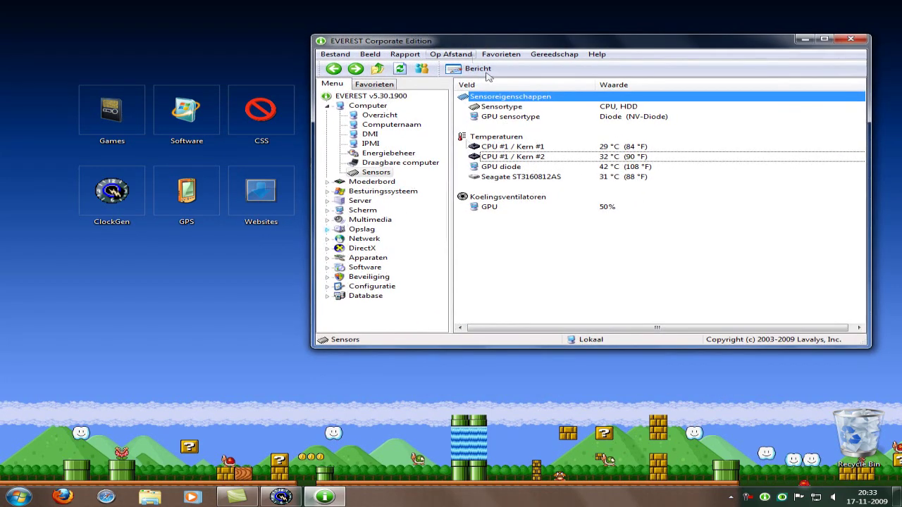
double_click(156, 134)
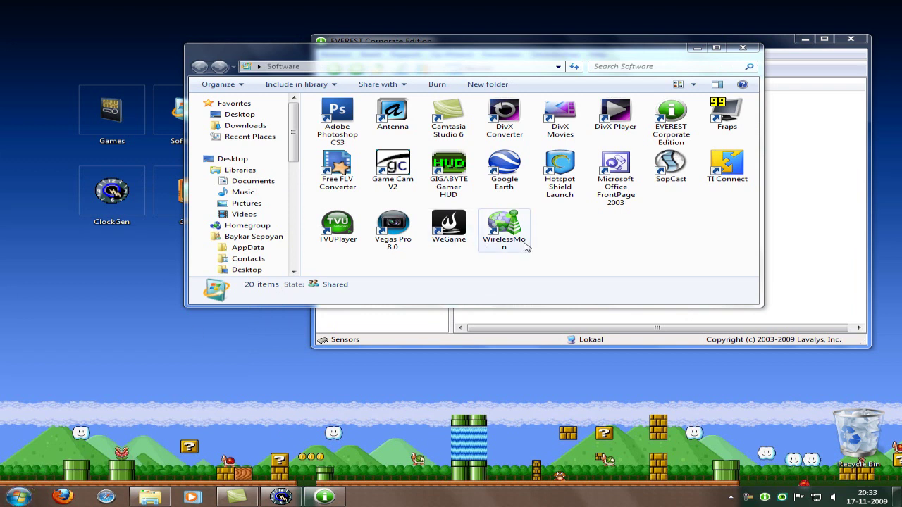
left_click(448, 173)
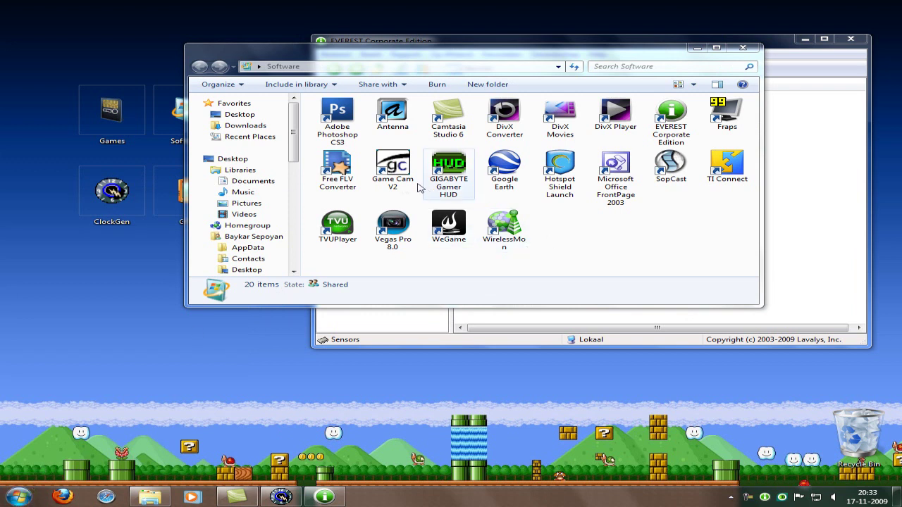
left_click(743, 47)
Load the default VGA clocks and open the Gamer HUD panel showing GPU 650, Shader 1625, Memory 400
left_click(803, 462)
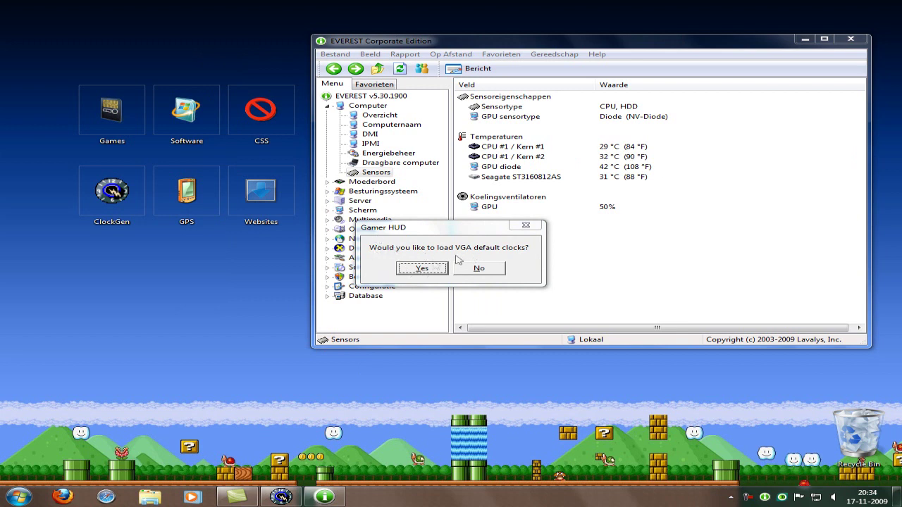
left_click(421, 269)
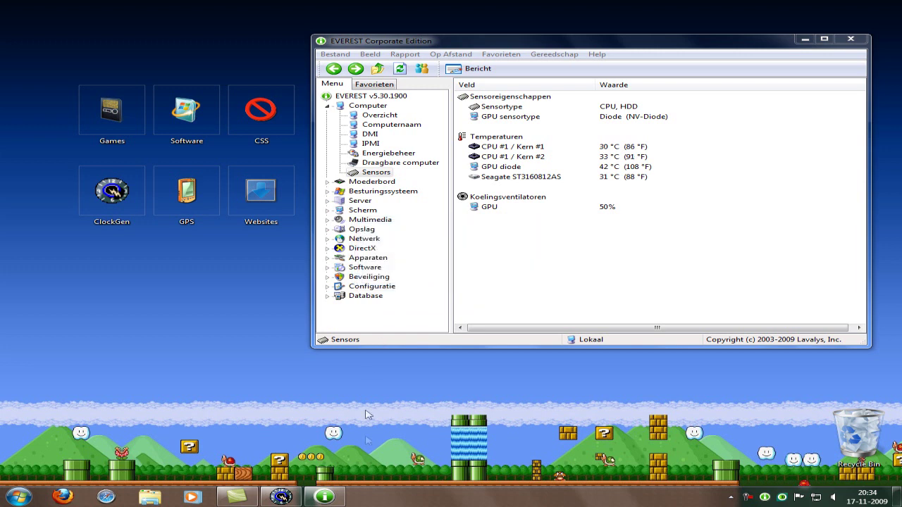
left_click(730, 497)
left_click(743, 444)
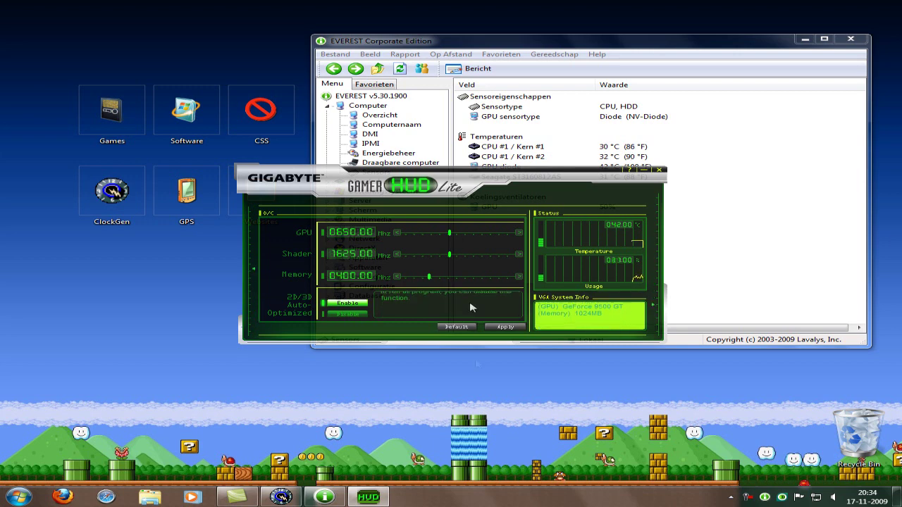
Turn off 2D/3D auto-optimization and apply and save a GPU clock of about 731 MHz
left_click(352, 315)
left_click(504, 326)
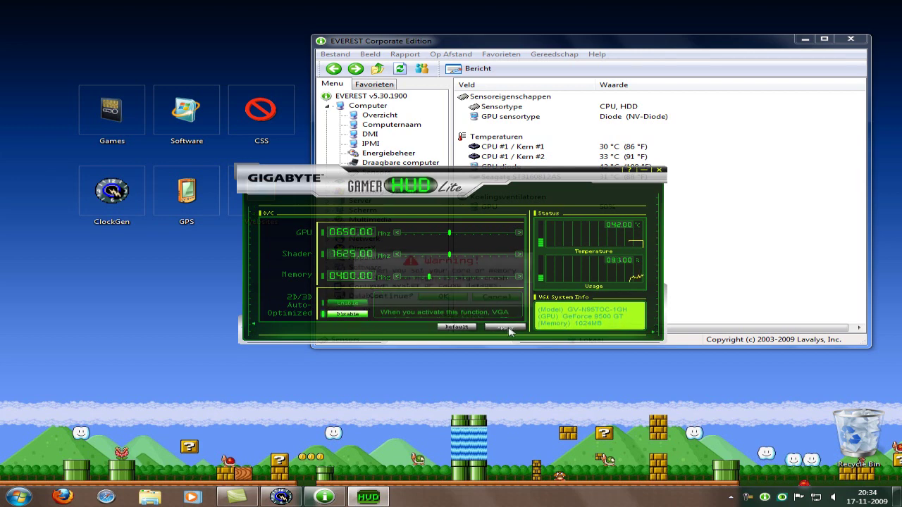
left_click(445, 293)
left_click(442, 283)
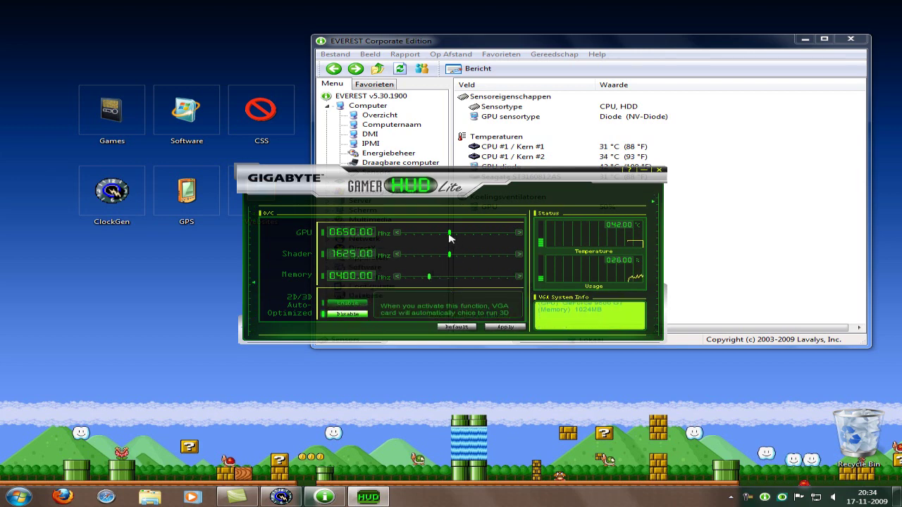
left_click_drag(450, 233, 460, 237)
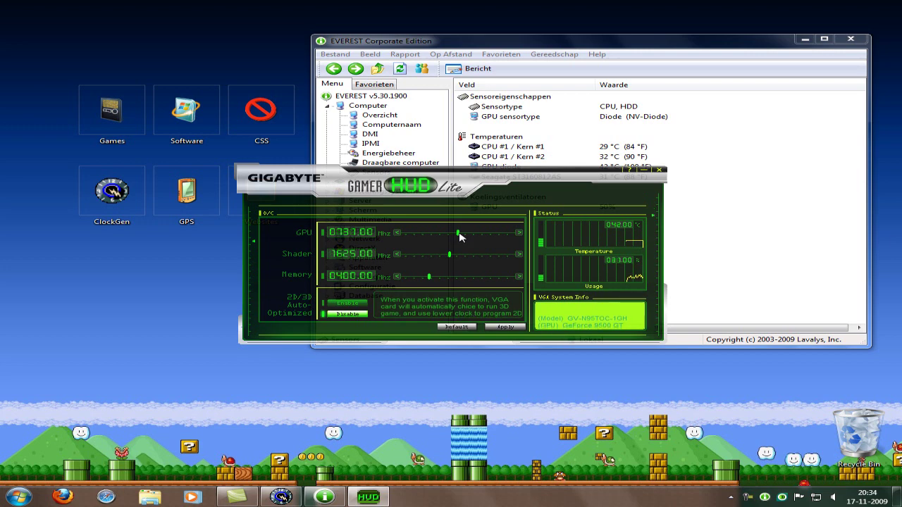
left_click(499, 328)
left_click(448, 302)
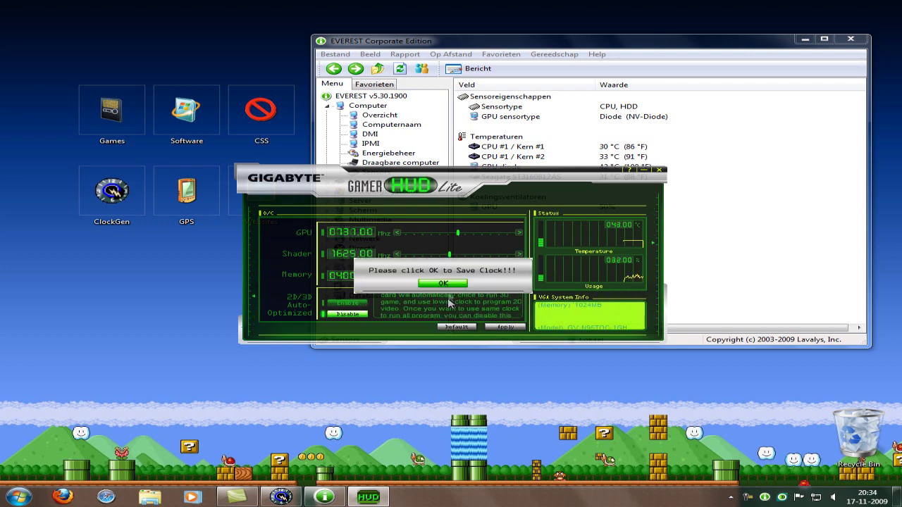
left_click(443, 284)
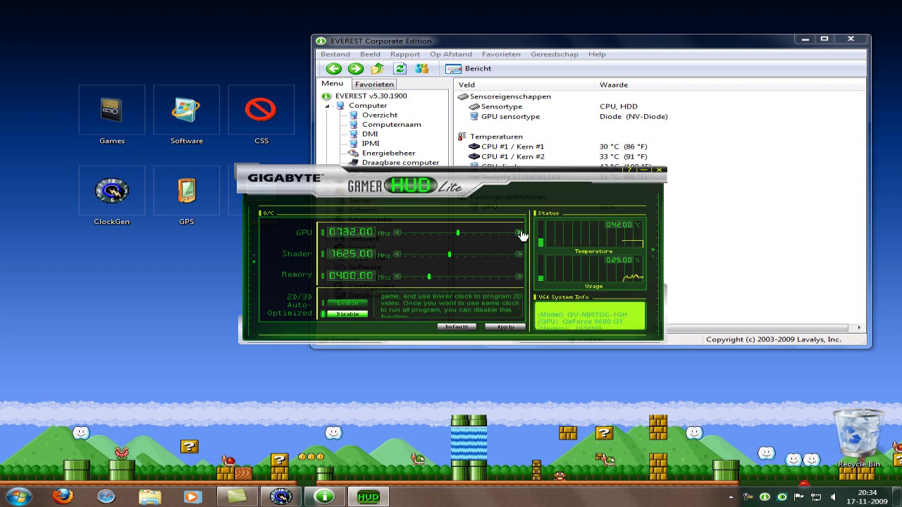
Raise the GPU clock to 740 MHz, then apply and save it
left_click(519, 234)
left_click(519, 234)
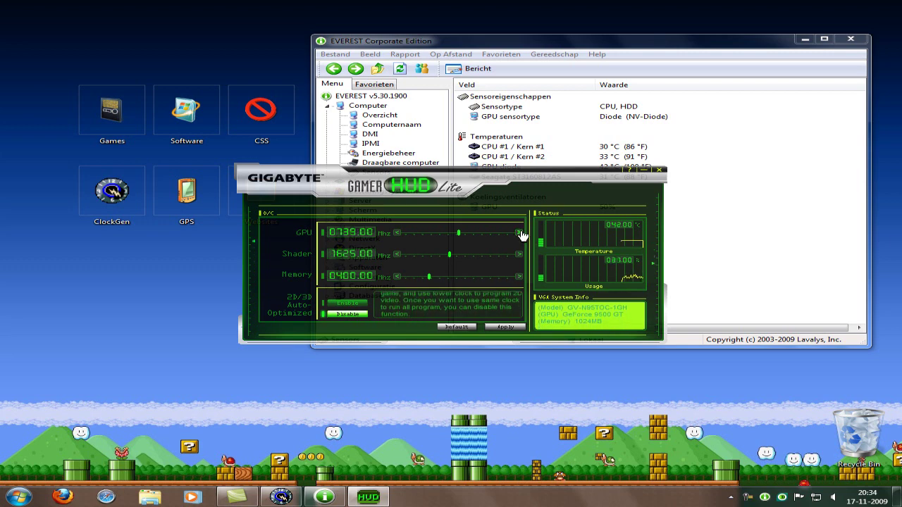
left_click(504, 328)
left_click(449, 298)
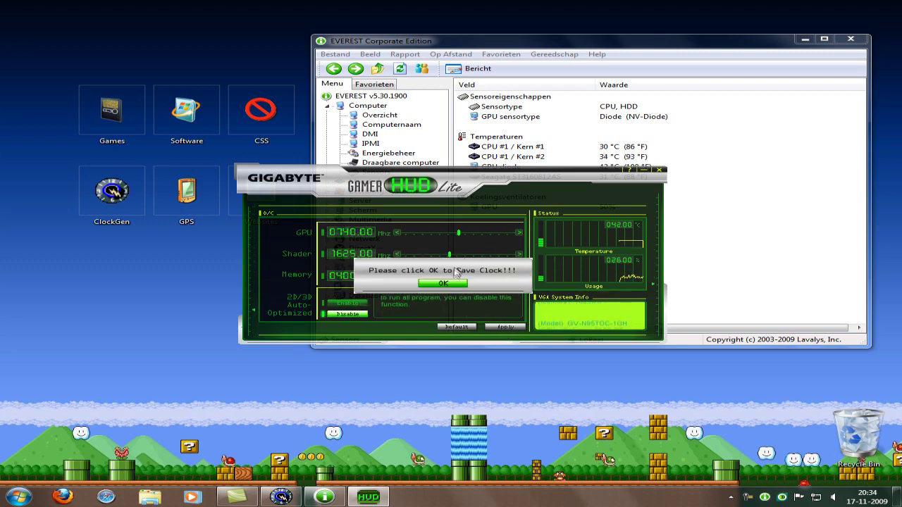
left_click(513, 265)
Nudge the GPU clock one step higher and re-apply and save the clock settings
left_click(519, 234)
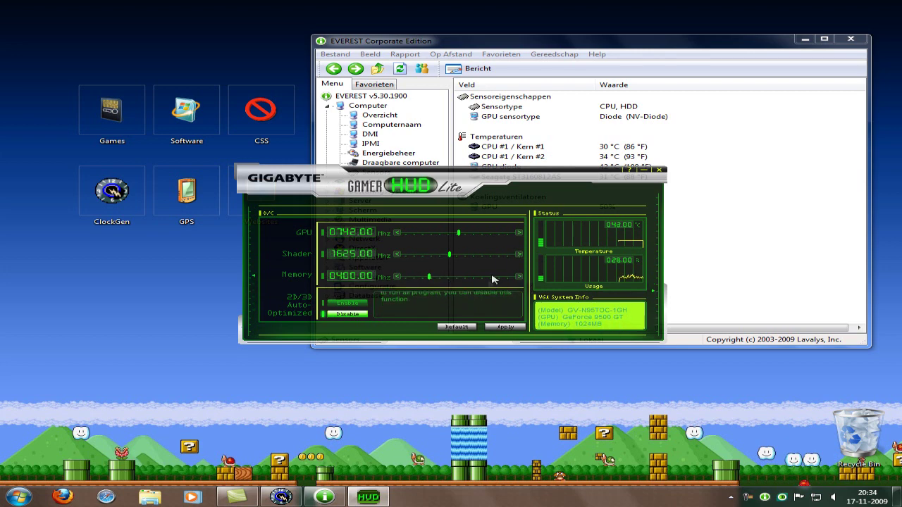
left_click(507, 329)
left_click(449, 298)
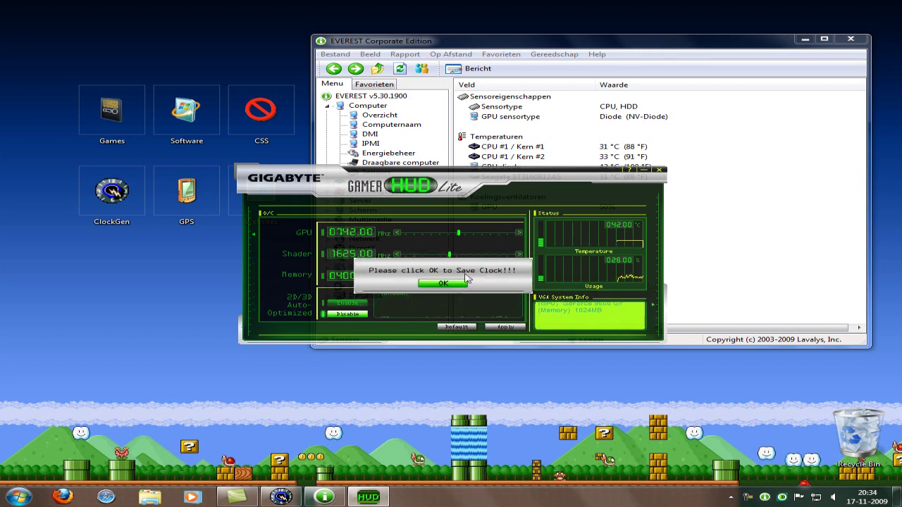
left_click(458, 287)
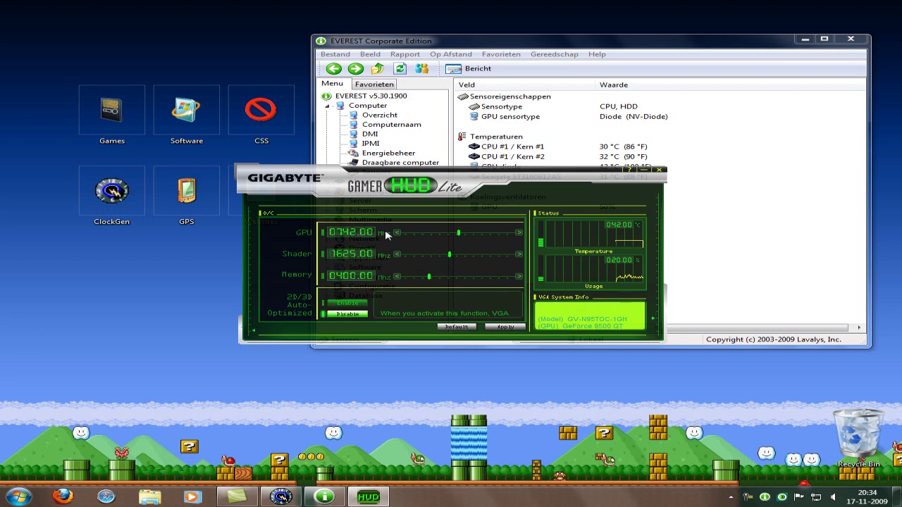
left_click(486, 326)
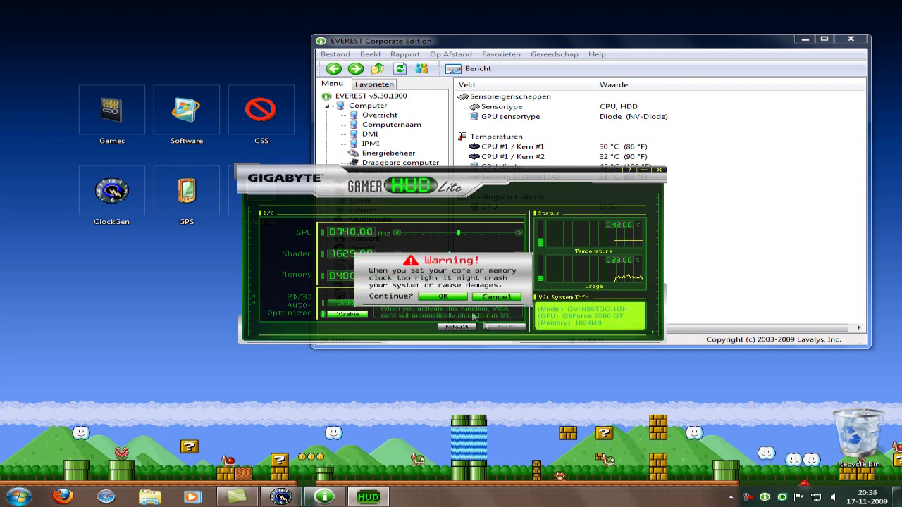
left_click(443, 297)
left_click(444, 285)
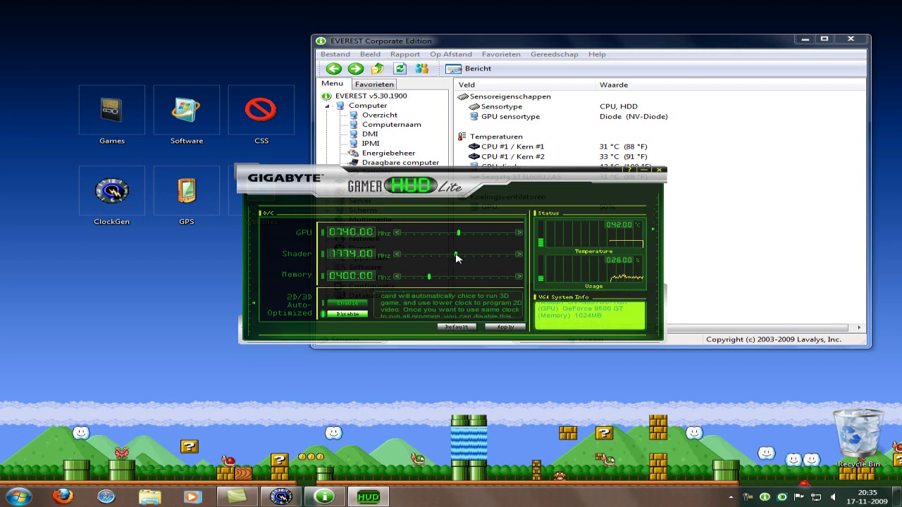
Set the Shader clock to 1755 MHz, then apply it and save it past the overclocking warning
left_click_drag(458, 259, 456, 260)
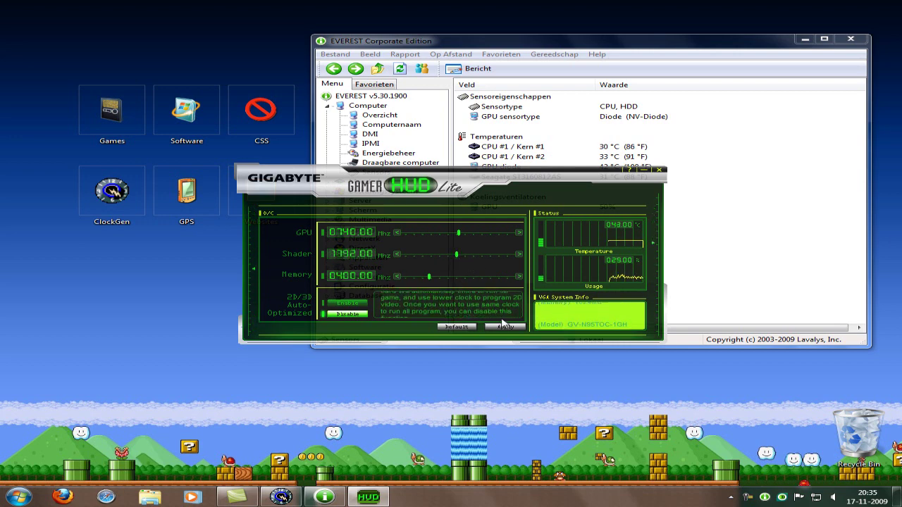
left_click(397, 256)
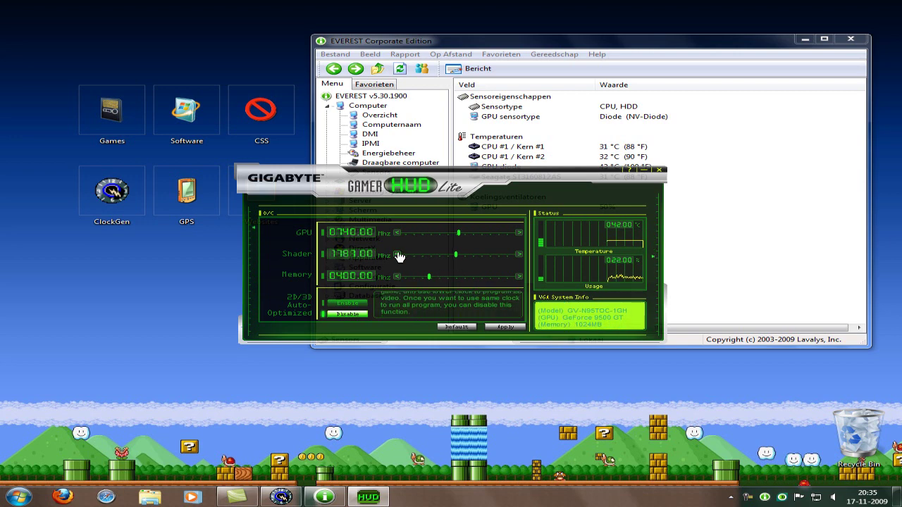
left_click(397, 255)
left_click(397, 255)
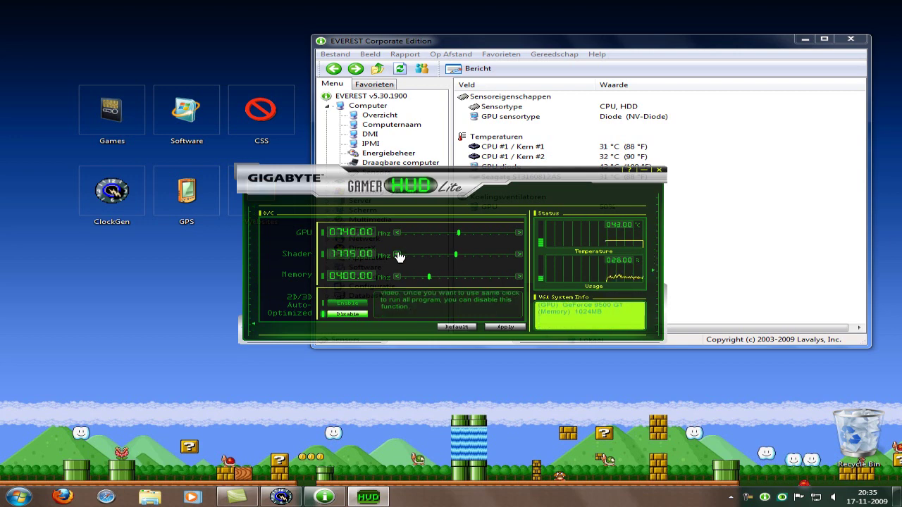
left_click(398, 255)
left_click(398, 256)
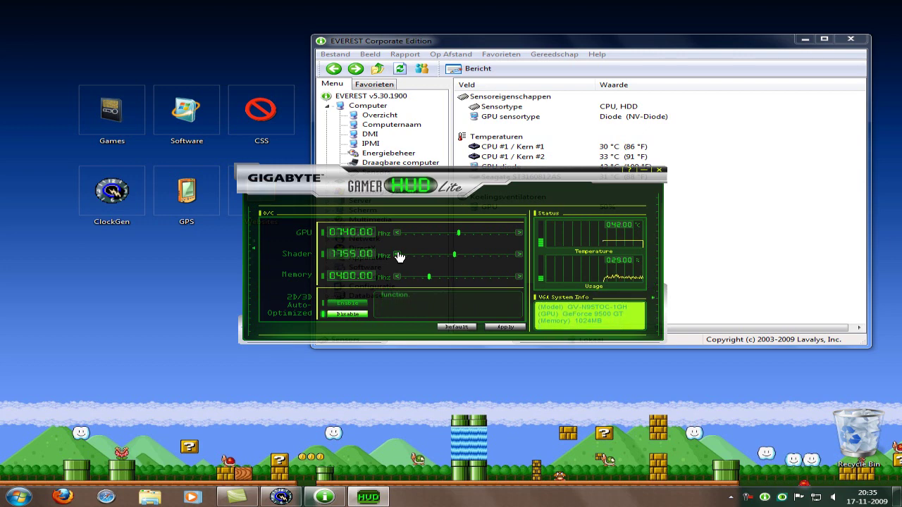
left_click(506, 327)
left_click(444, 300)
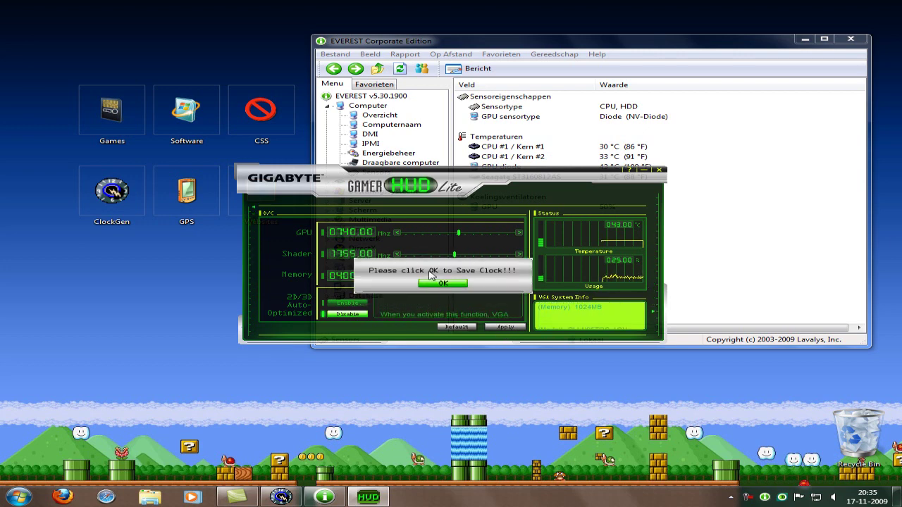
left_click(443, 283)
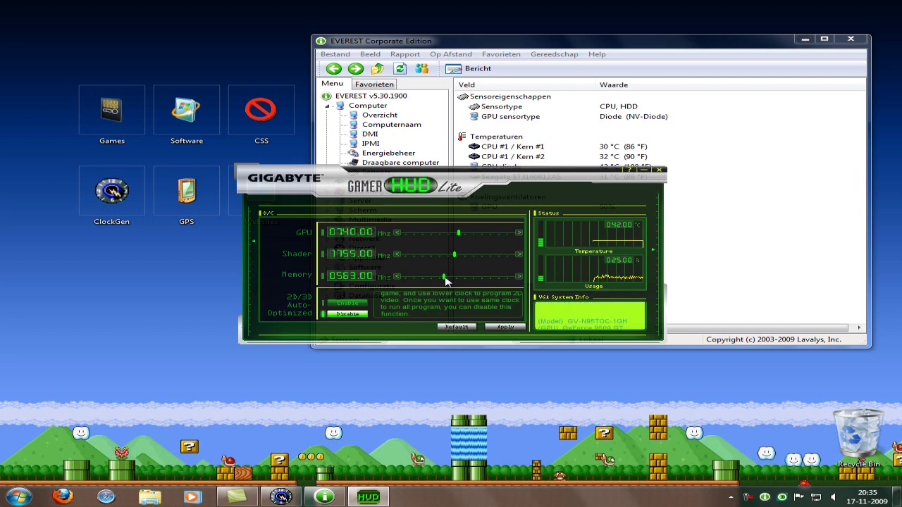
Apply and save the Memory clock at 545 MHz, accepting the warning and Save Clock prompts
left_click(506, 326)
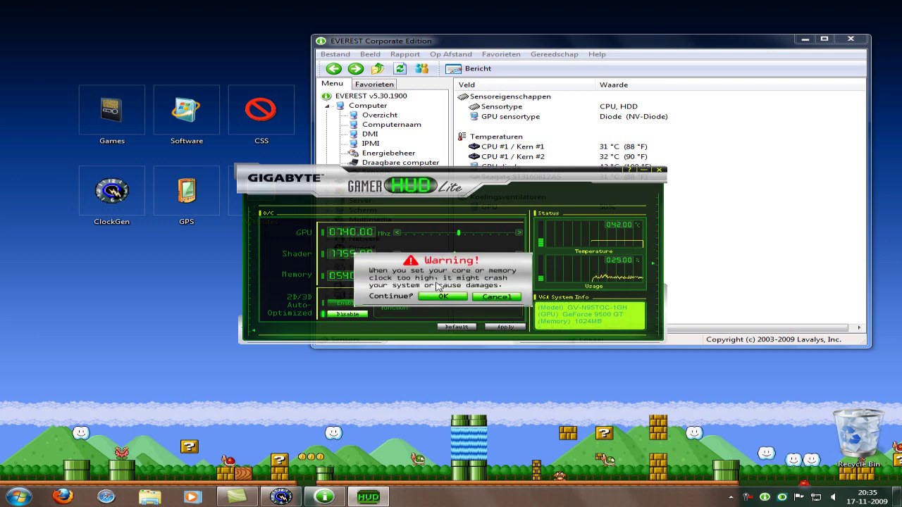
left_click(368, 296)
left_click(444, 280)
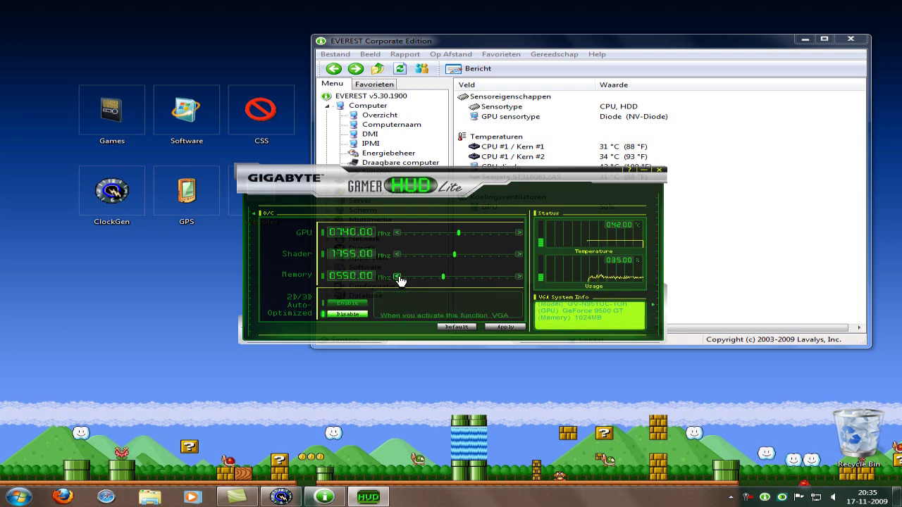
left_click(506, 326)
left_click(368, 296)
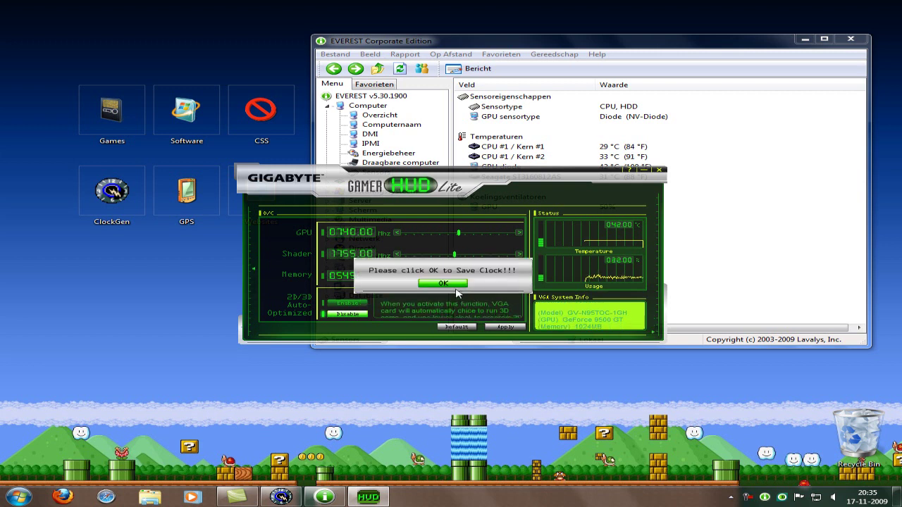
left_click(444, 283)
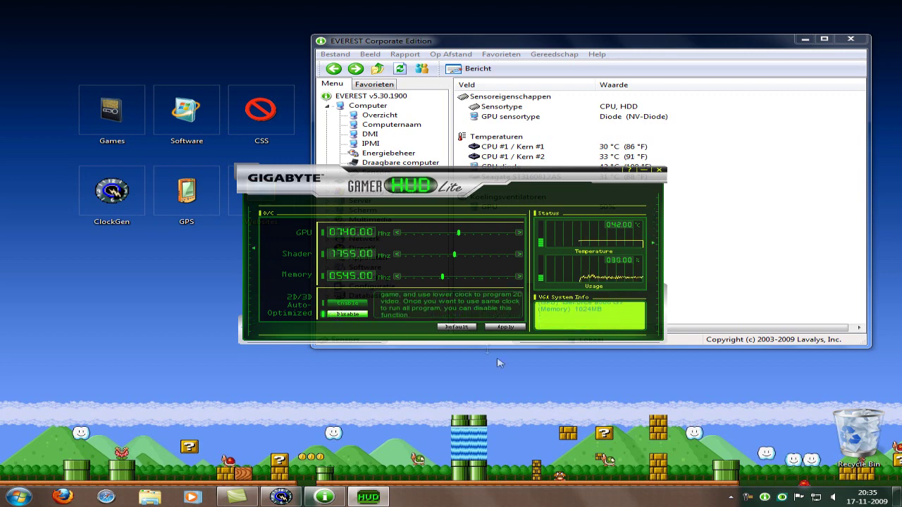
Reset the clocks to the 650/1625/400 MHz defaults, save them, and close the HUD window
left_click(451, 327)
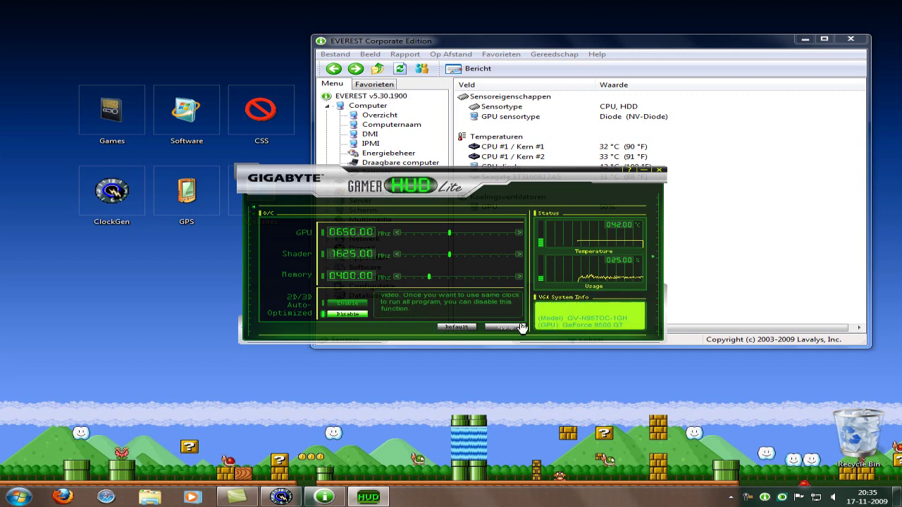
left_click(492, 327)
left_click(455, 300)
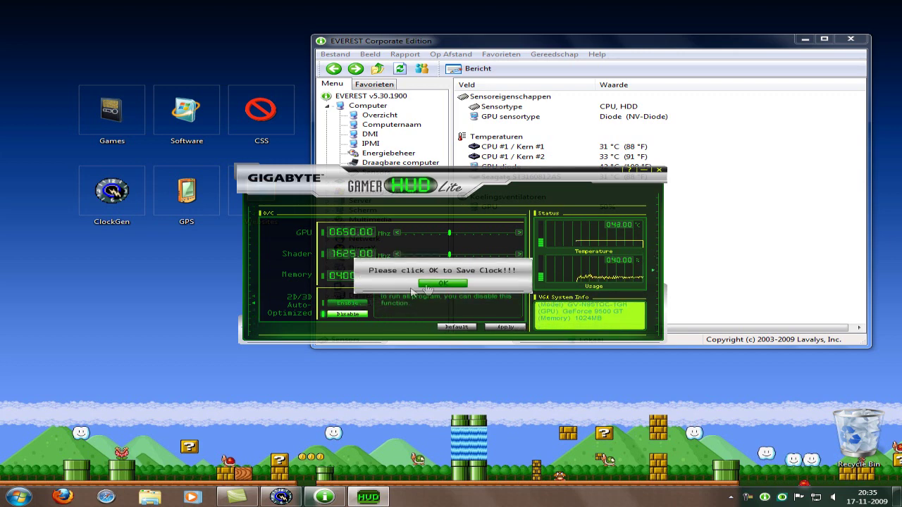
left_click(443, 286)
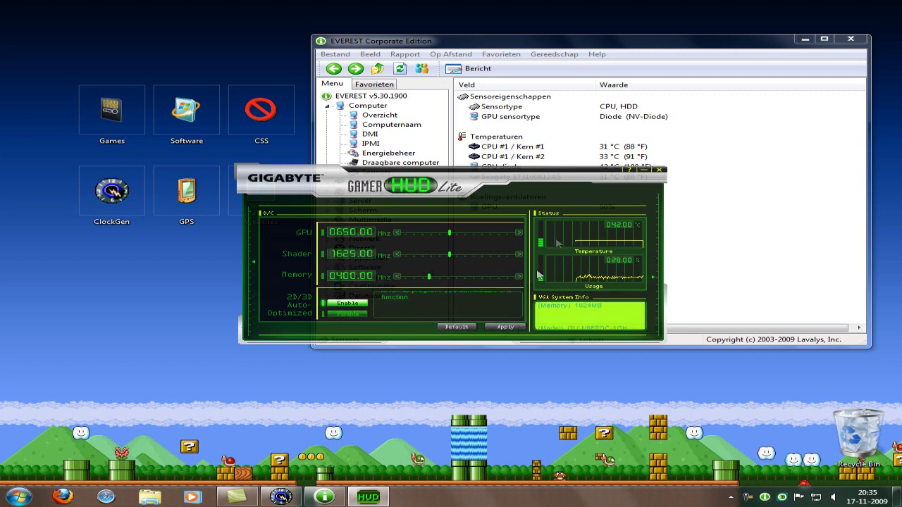
left_click(659, 171)
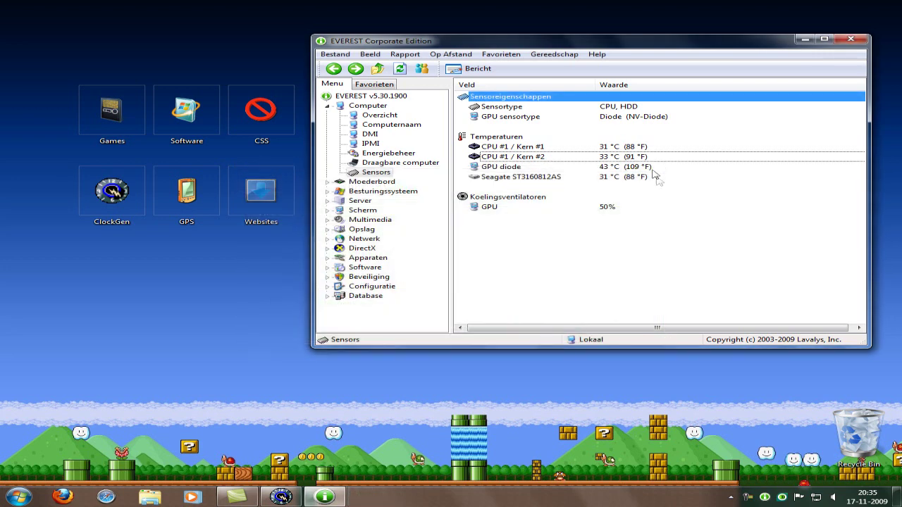
Exit the Gamer HUD from its hidden system tray icon
left_click(731, 498)
right_click(740, 444)
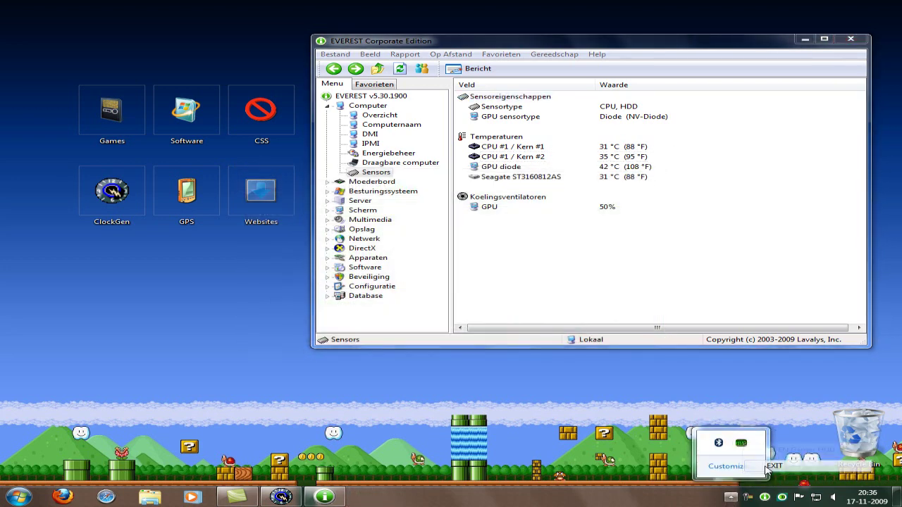
left_click(774, 466)
left_click(739, 400)
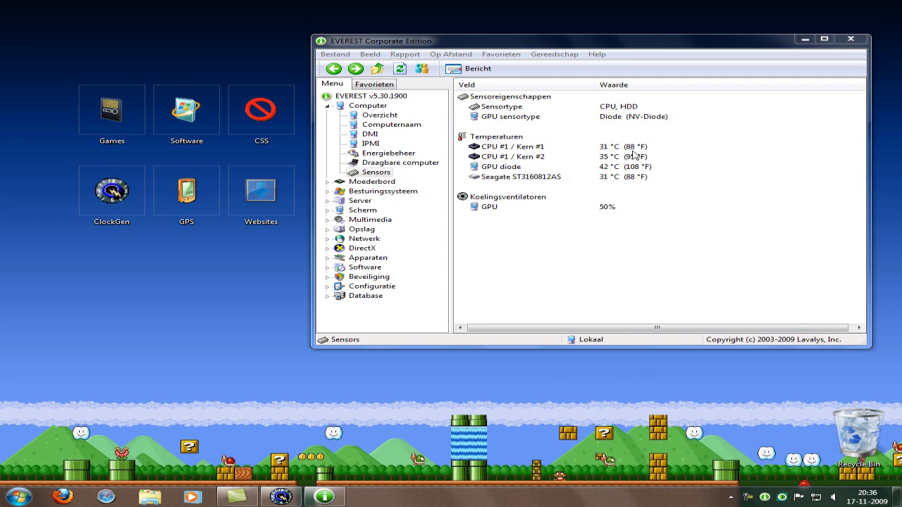
Close EVEREST and refresh the desktop
left_click(851, 41)
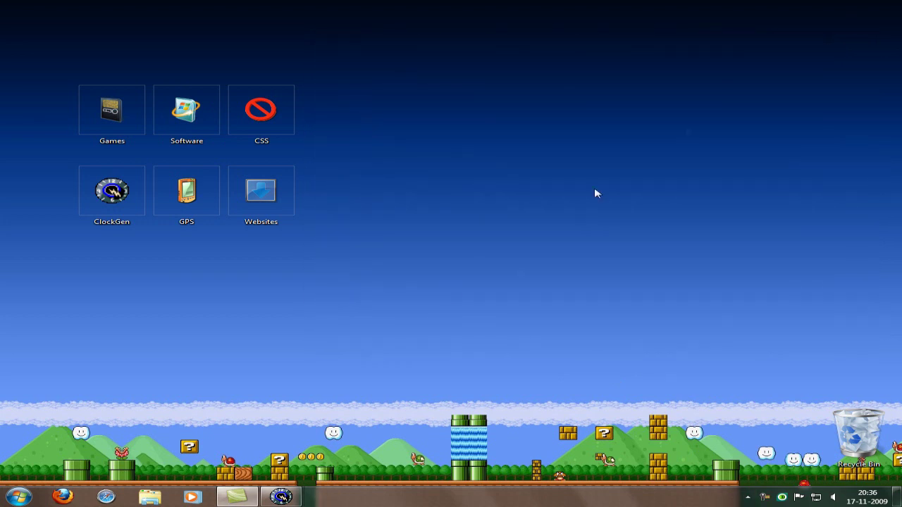
right_click(409, 174)
left_click(433, 202)
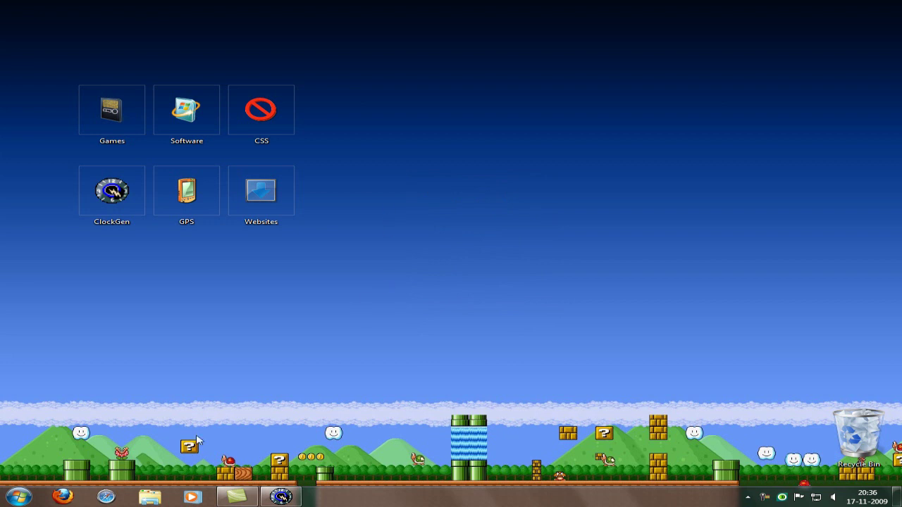
key("super")
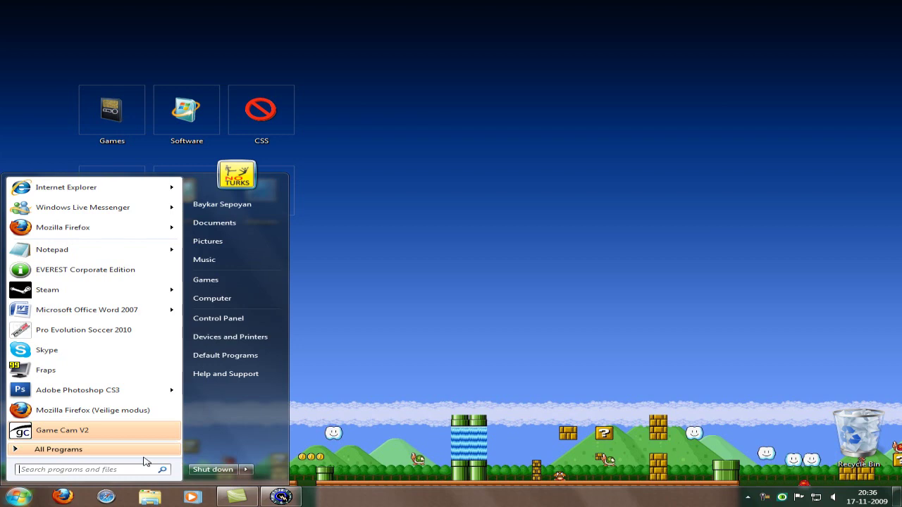
Search the Start menu for 'rivatuner', launch RivaTuner, and dismiss the unsupported driver warning
type("rivatune")
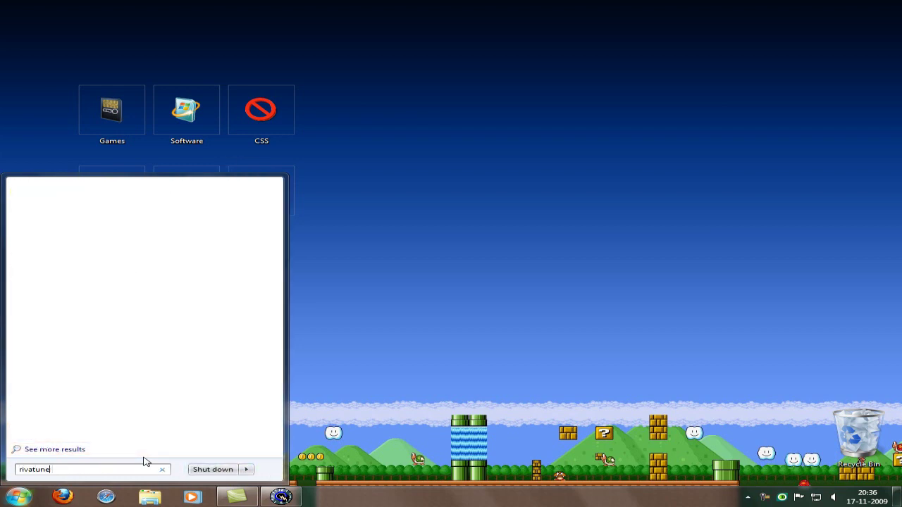
type("r")
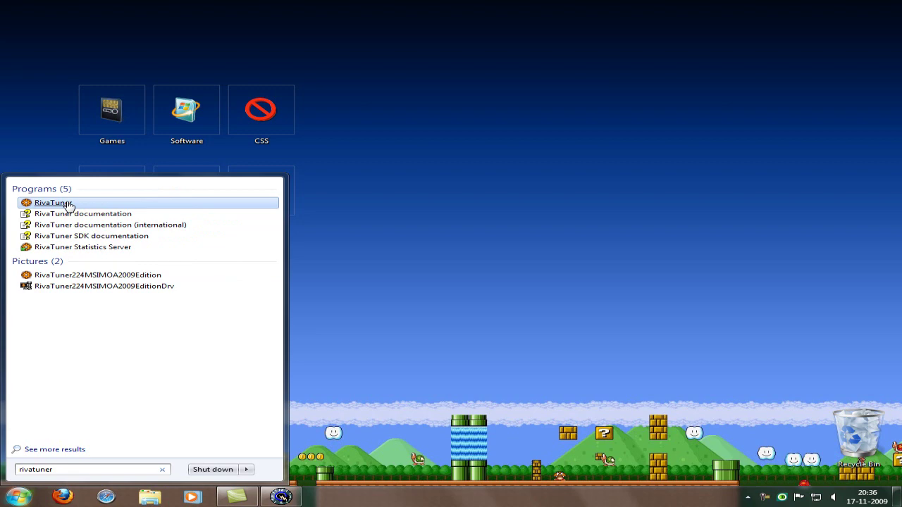
left_click(69, 204)
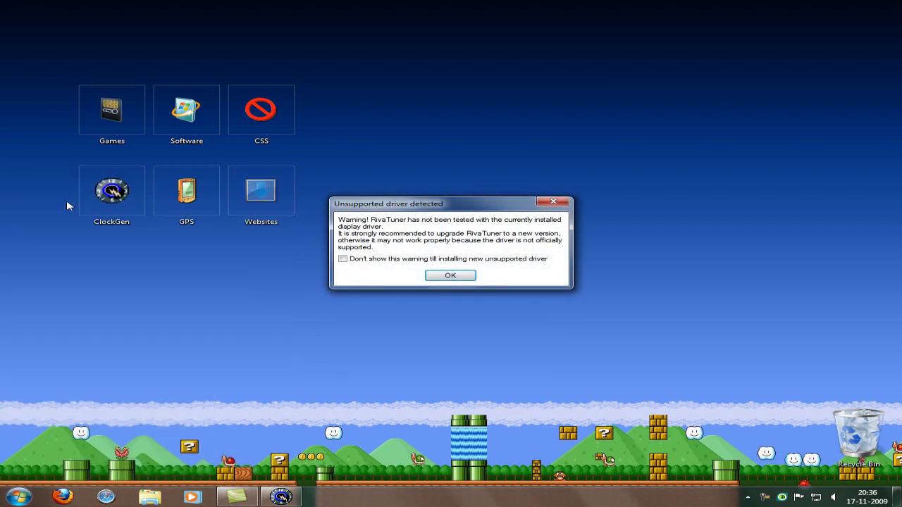
key("Return")
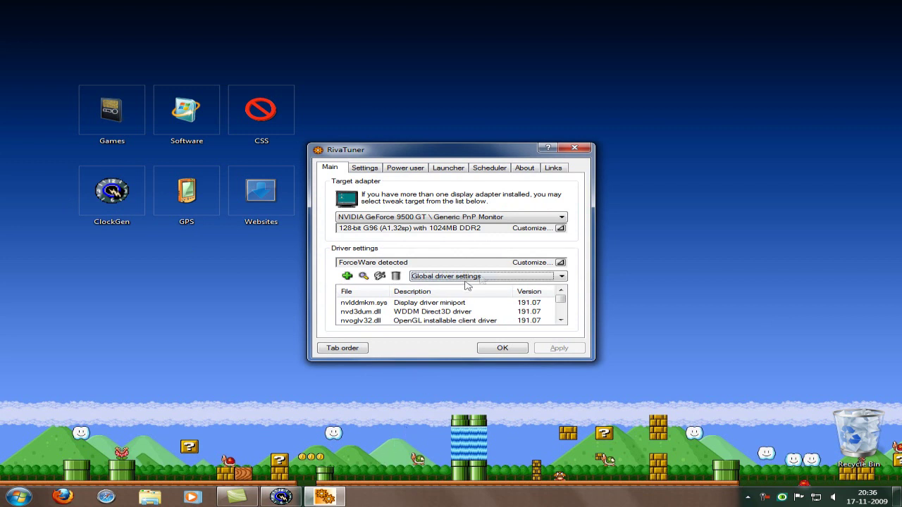
Open the System tweaks overclocking page from the Driver settings Customize menu
left_click(560, 228)
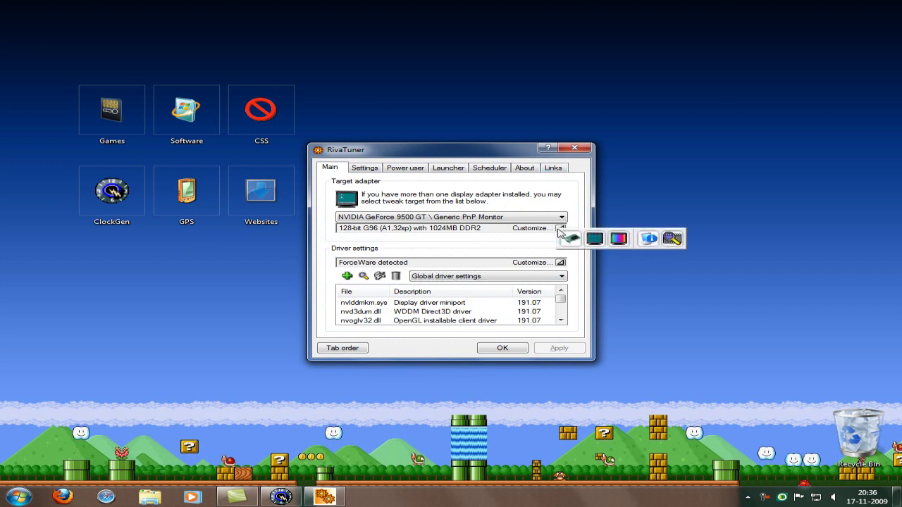
left_click(459, 248)
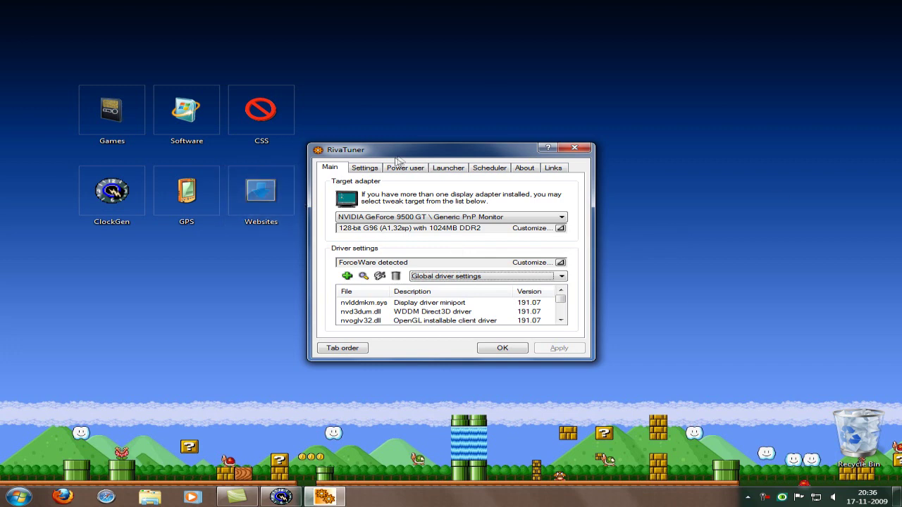
left_click_drag(396, 157, 426, 183)
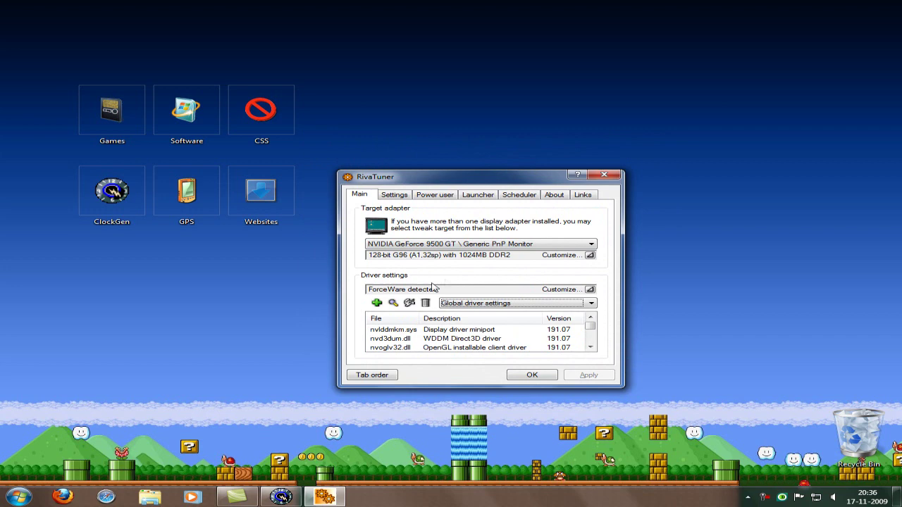
left_click(590, 290)
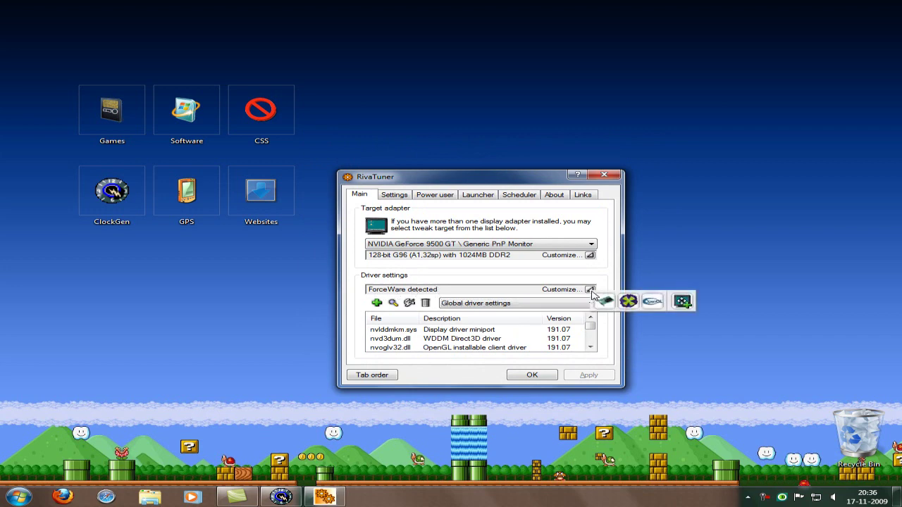
left_click(605, 301)
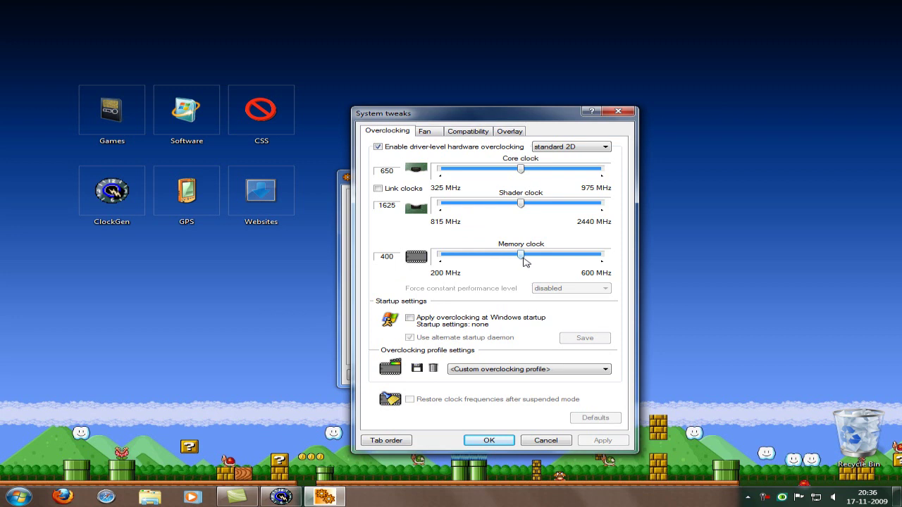
Apply 738 MHz core, 1749 MHz shader and 540 MHz memory clocks, then toggle core/shader linking
left_click_drag(523, 260, 658, 260)
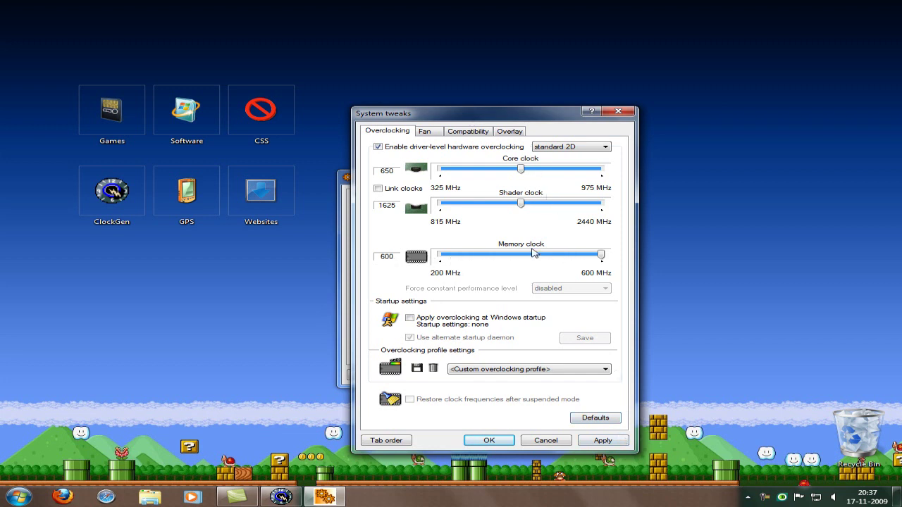
left_click_drag(600, 256, 579, 260)
left_click(595, 441)
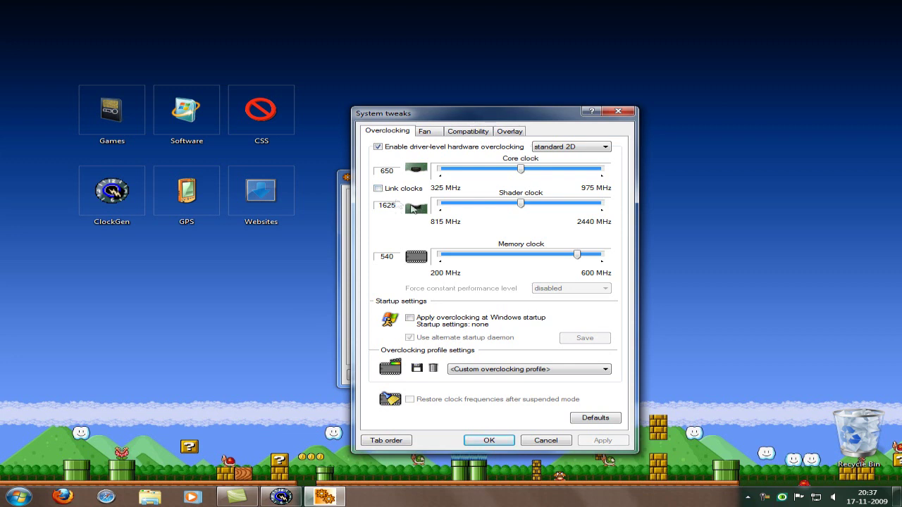
left_click(378, 189)
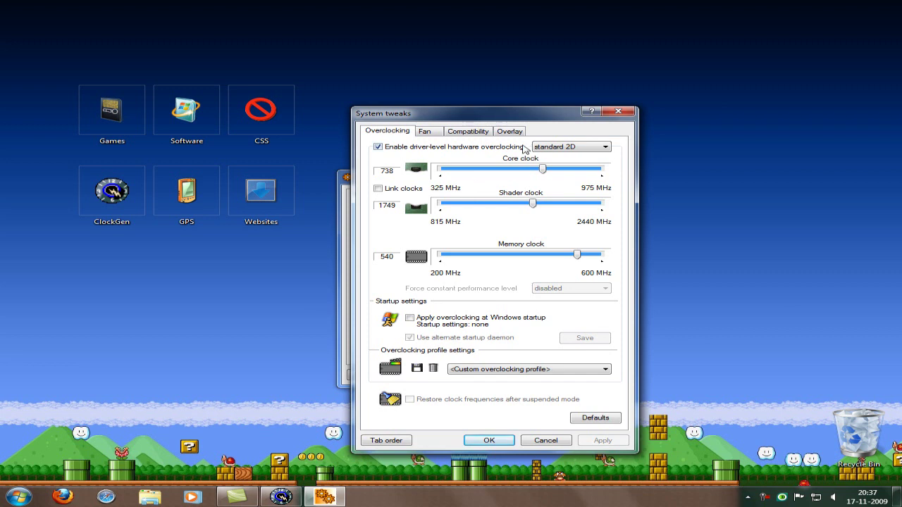
Select performance 3D, switch the fan to direct control, and apply 89% fan speed
left_click(596, 147)
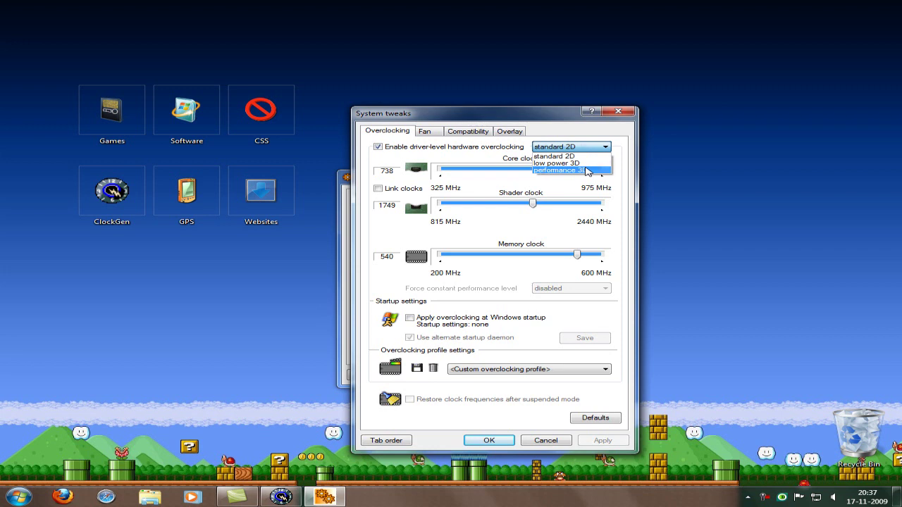
left_click(587, 170)
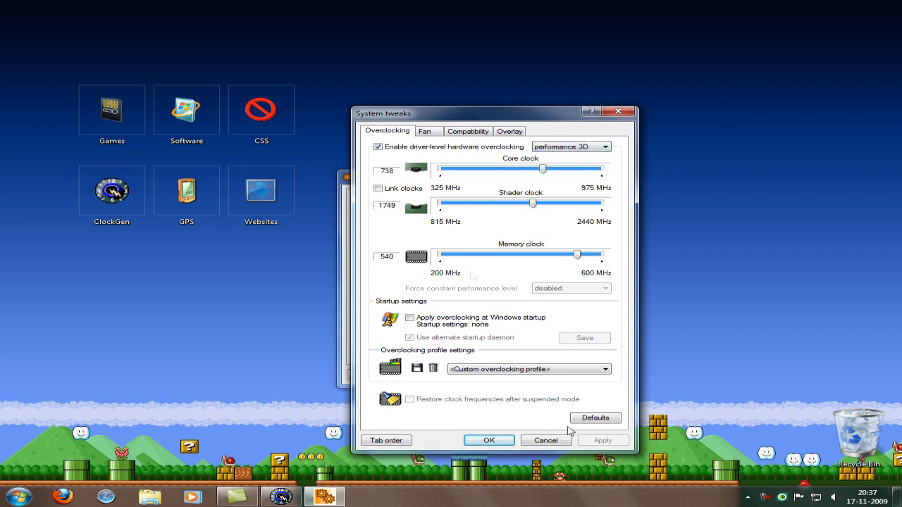
left_click(425, 132)
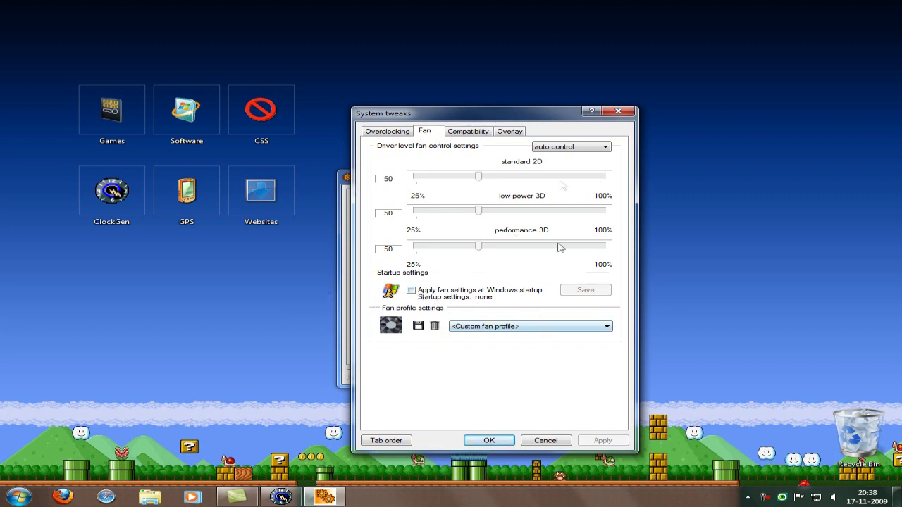
left_click(562, 148)
left_click(557, 155)
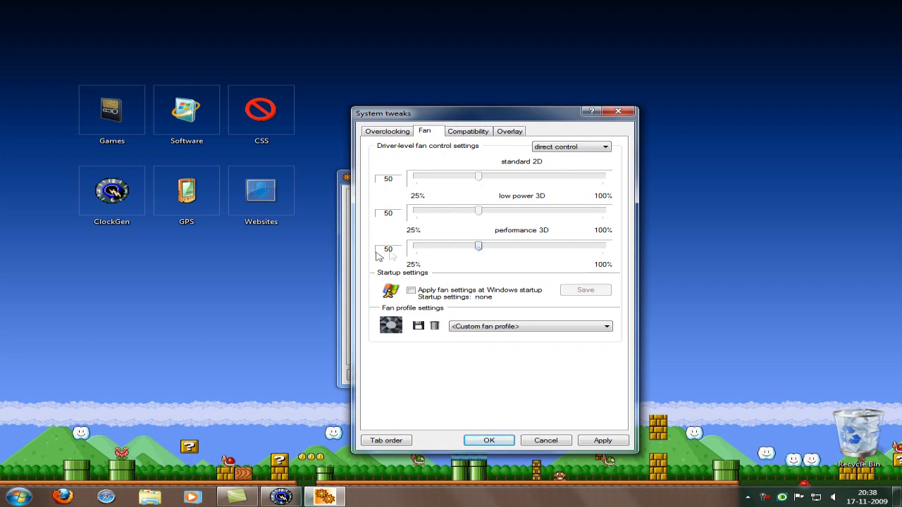
left_click_drag(480, 250, 575, 249)
left_click(610, 443)
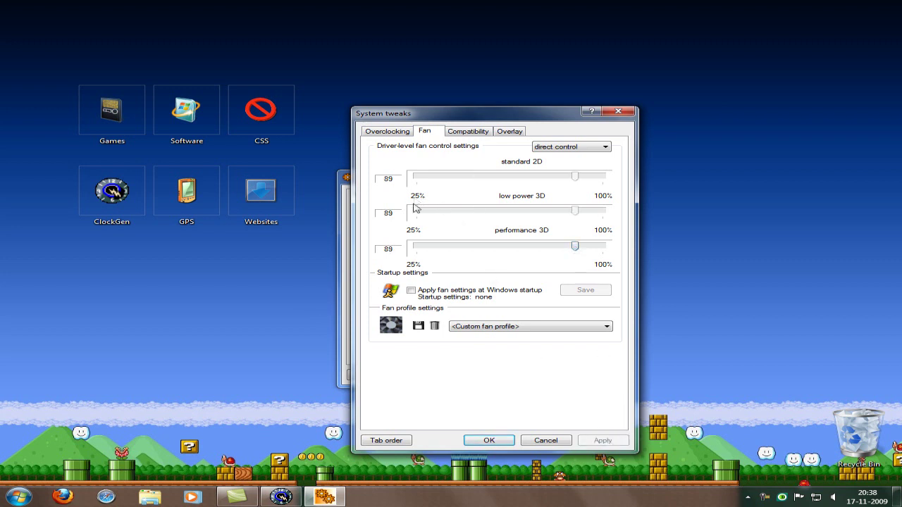
Look through the Compatibility and Overlay tabs, then return to Overclocking
left_click(469, 132)
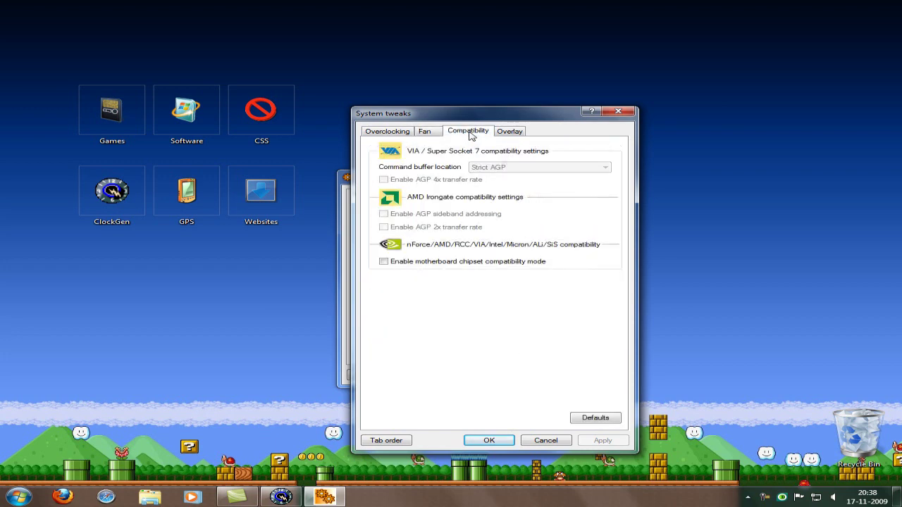
left_click(510, 132)
left_click(392, 134)
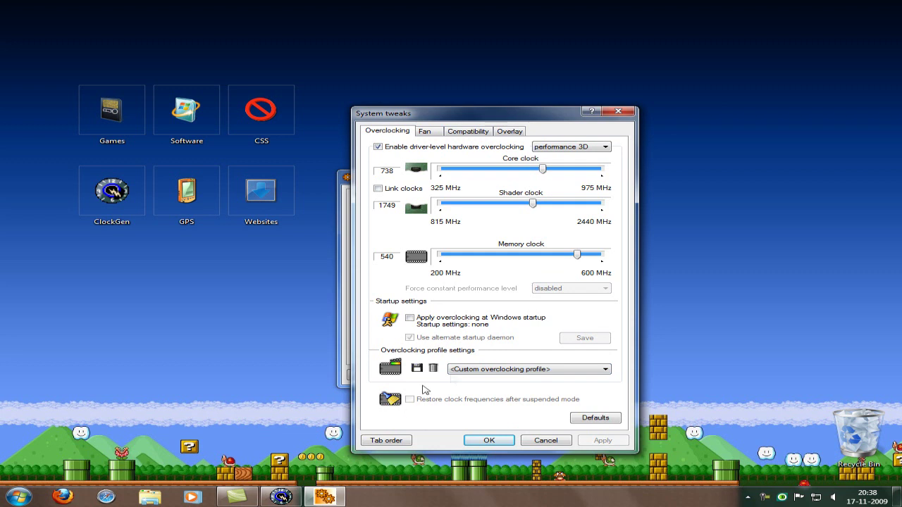
Try the Overclock 4 life and 18 percent profiles, revert to Custom, and cancel the tweaks window
left_click(472, 371)
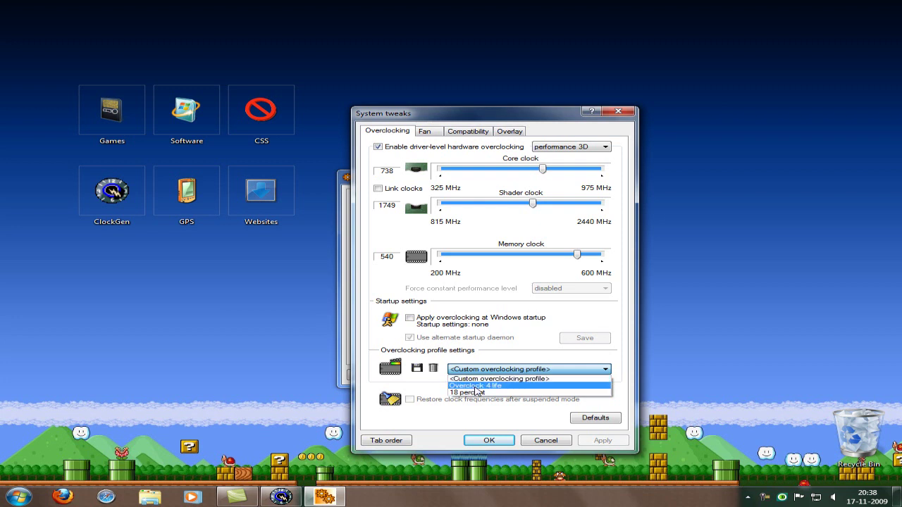
left_click(476, 386)
left_click(490, 371)
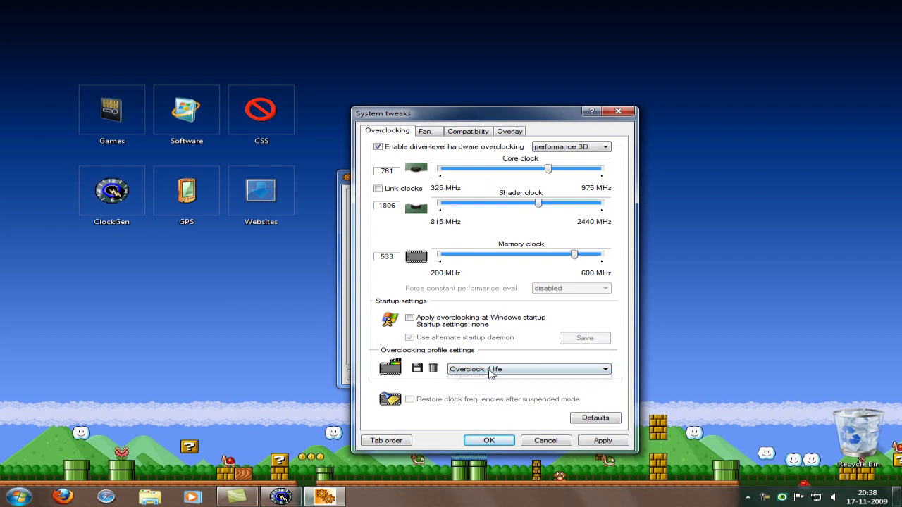
left_click(475, 393)
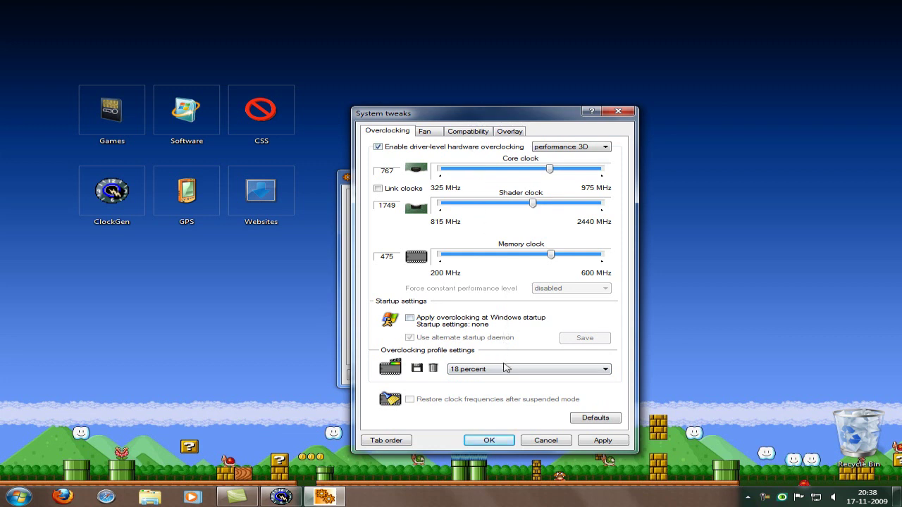
left_click(507, 369)
left_click(512, 377)
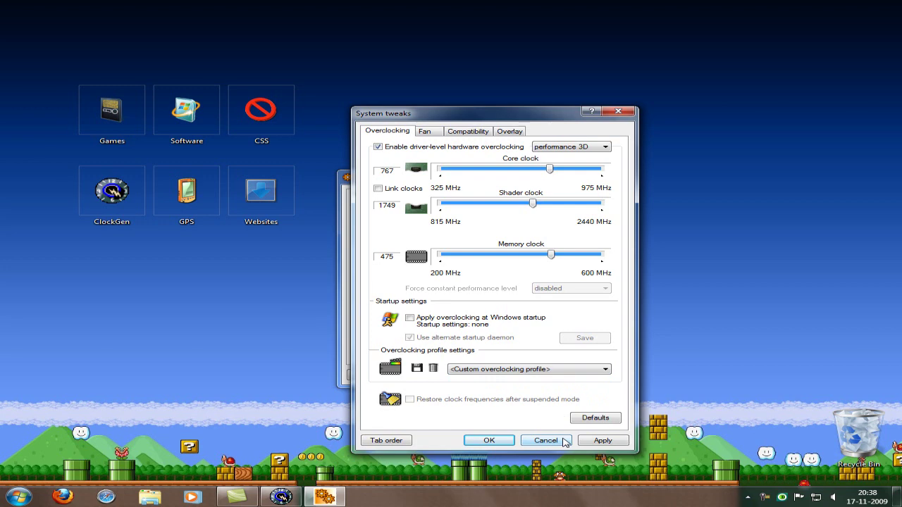
left_click(565, 440)
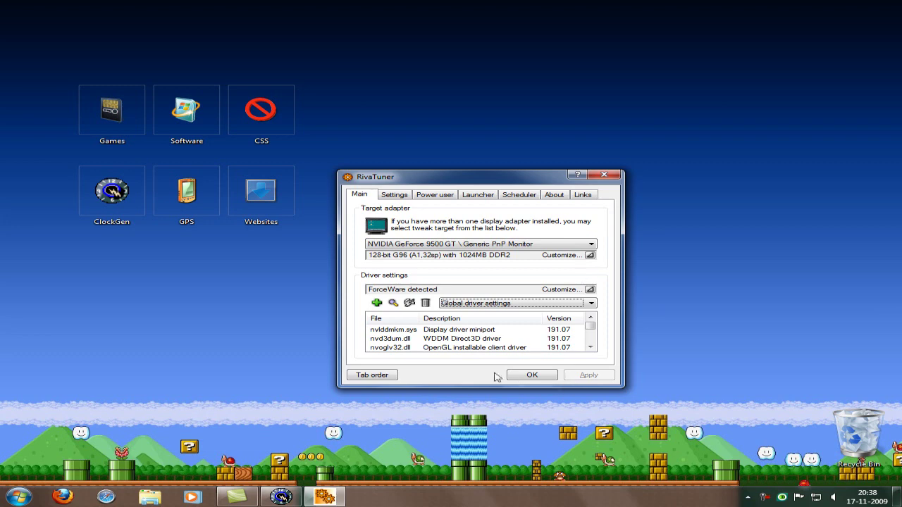
Close the RivaTuner main window with OK
left_click(530, 375)
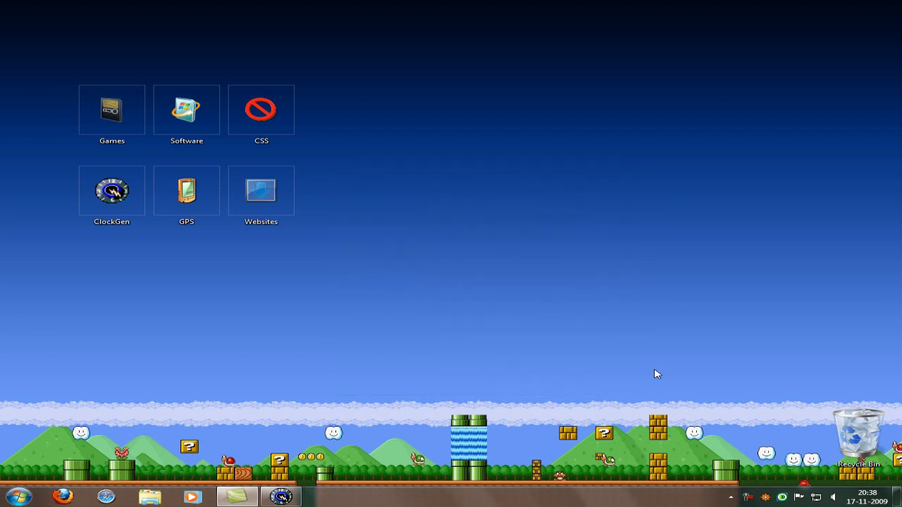